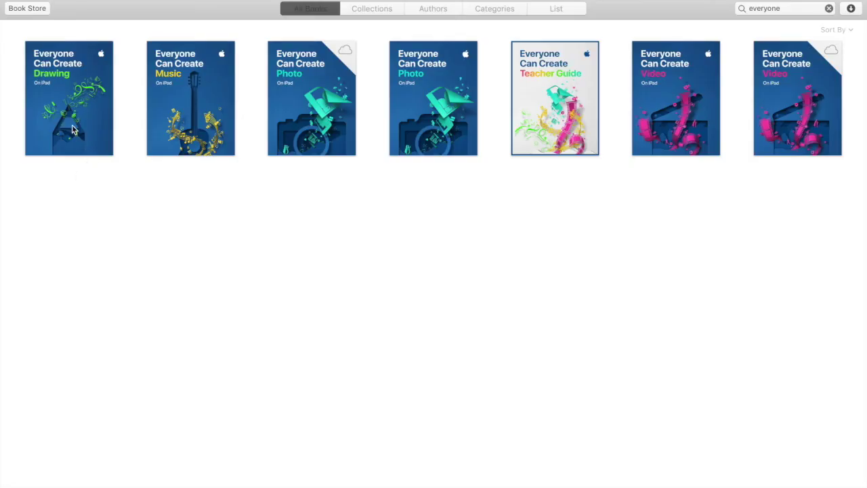
Step: Open the Everyone Can Create: Drawing guide from the library and go past its welcome page to the chapter overview
left_click(73, 127)
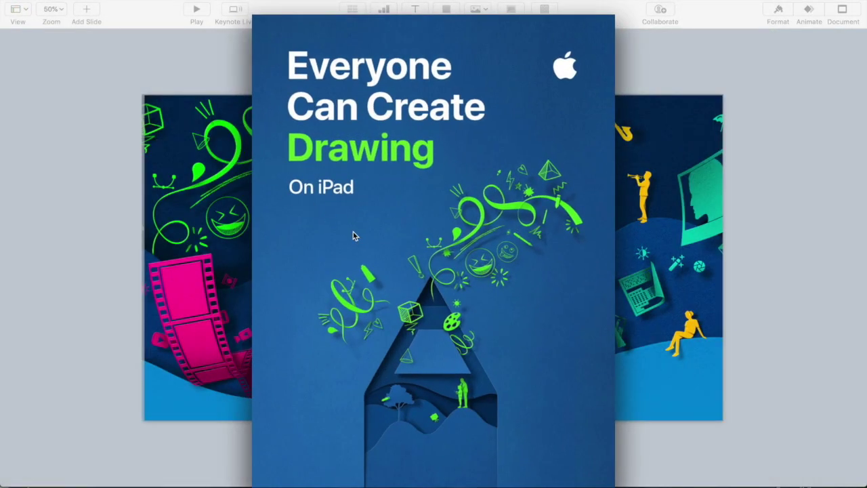
left_click(353, 236)
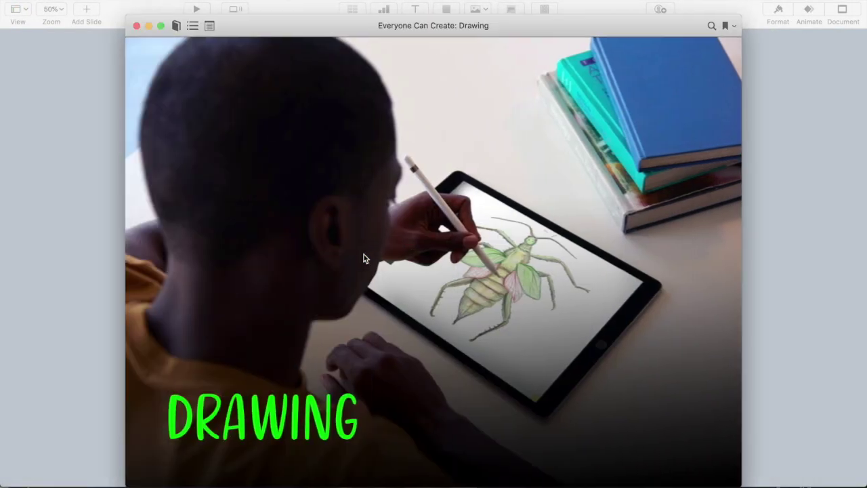
key("Right")
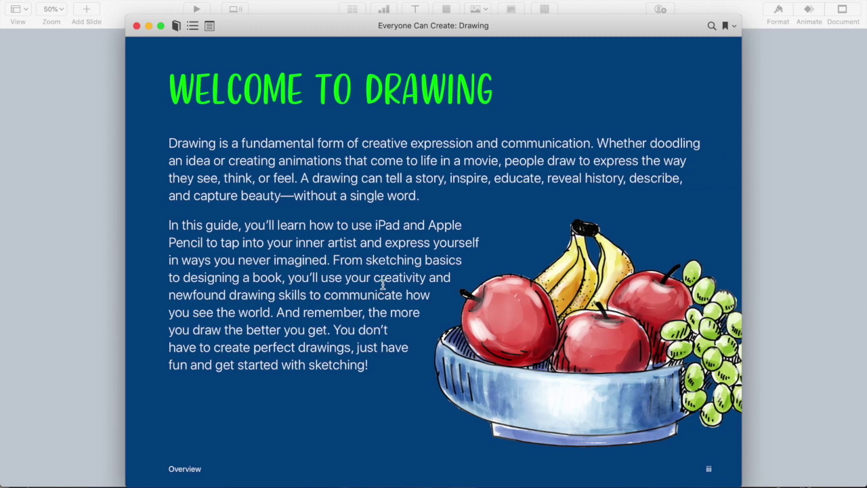
key("Right")
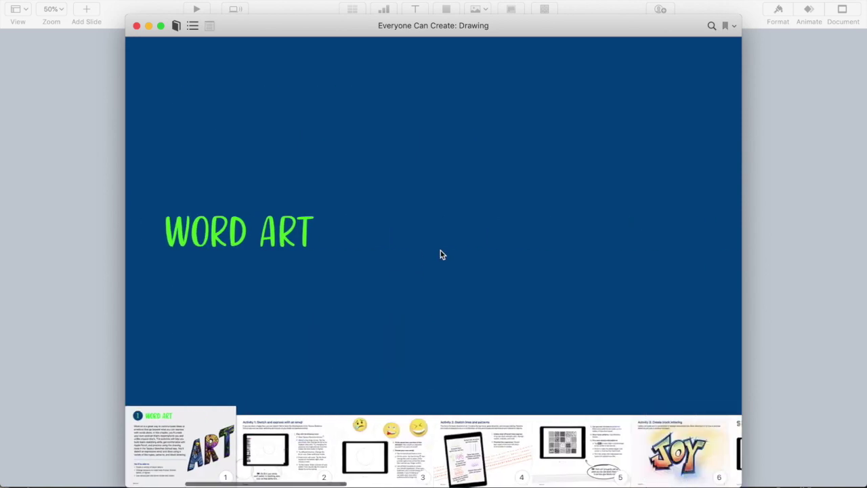
Step: Browse the Drawing guide's chapters from Word Art to Additional Resources and return to the Logos chapter
scroll(440, 255, "right", 10)
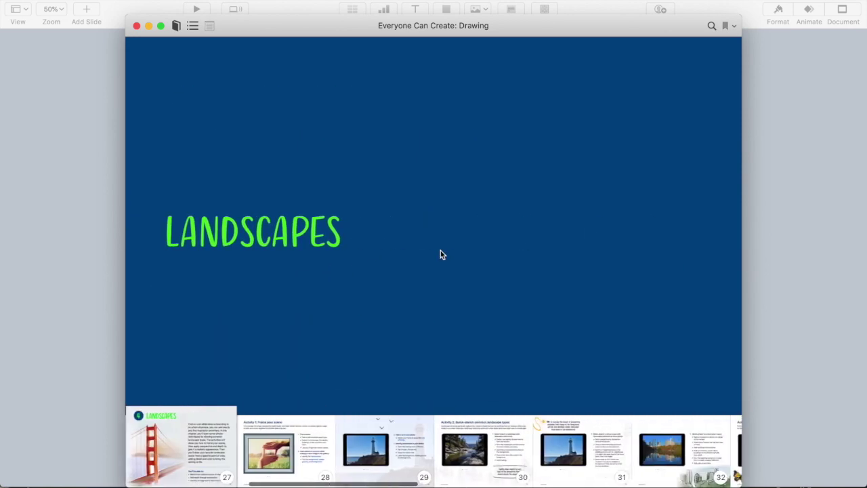
scroll(441, 254, "right", 10)
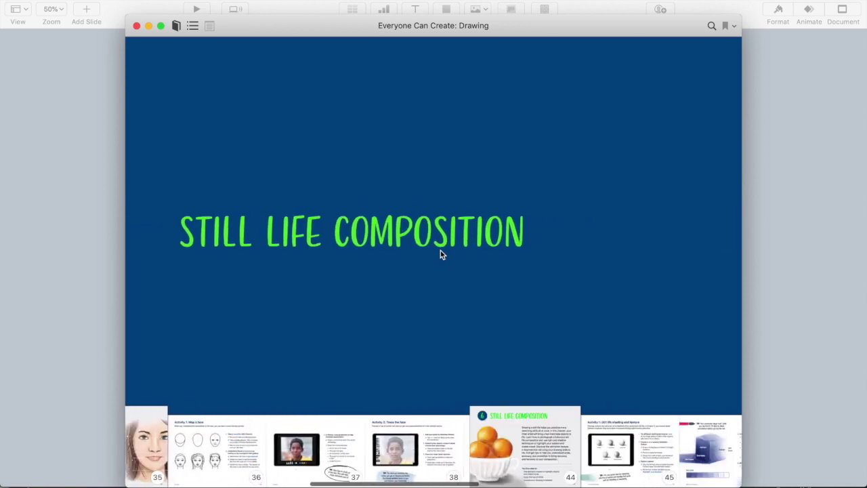
scroll(440, 254, "right", 10)
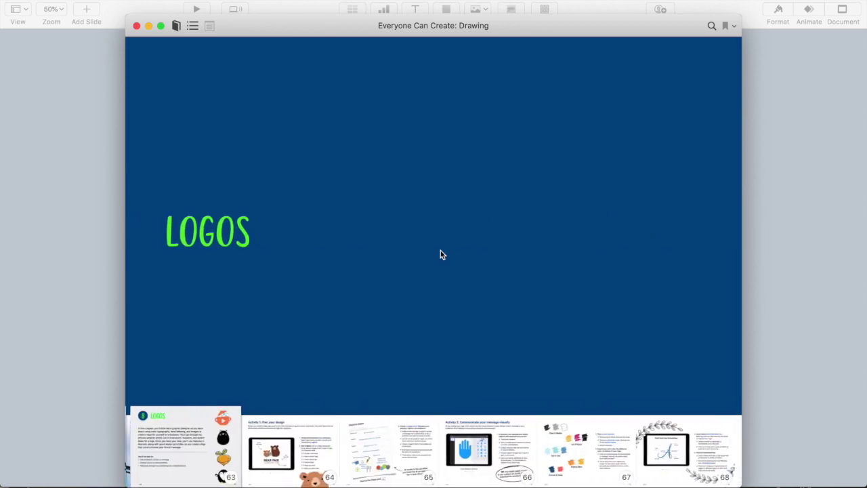
scroll(440, 254, "right", 10)
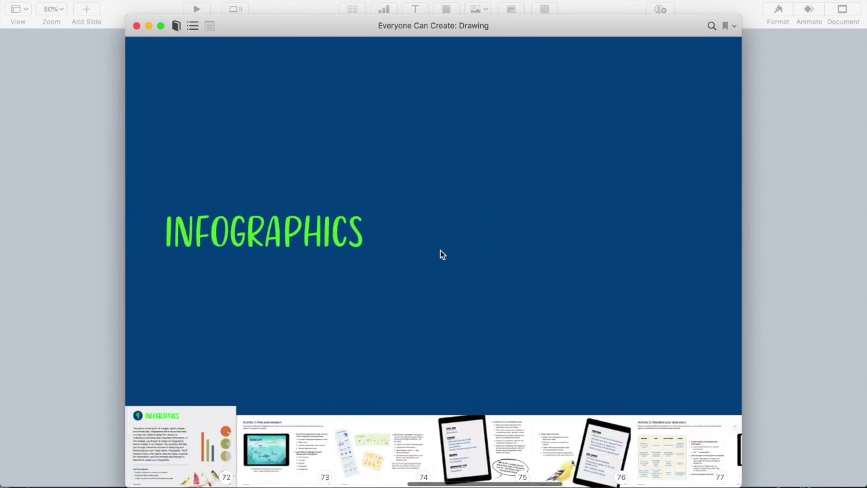
scroll(440, 254, "right", 10)
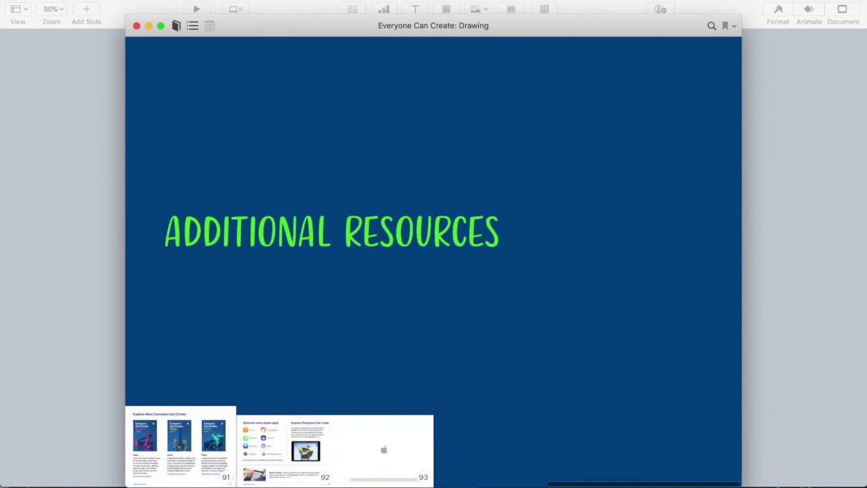
scroll(440, 254, "left", 10)
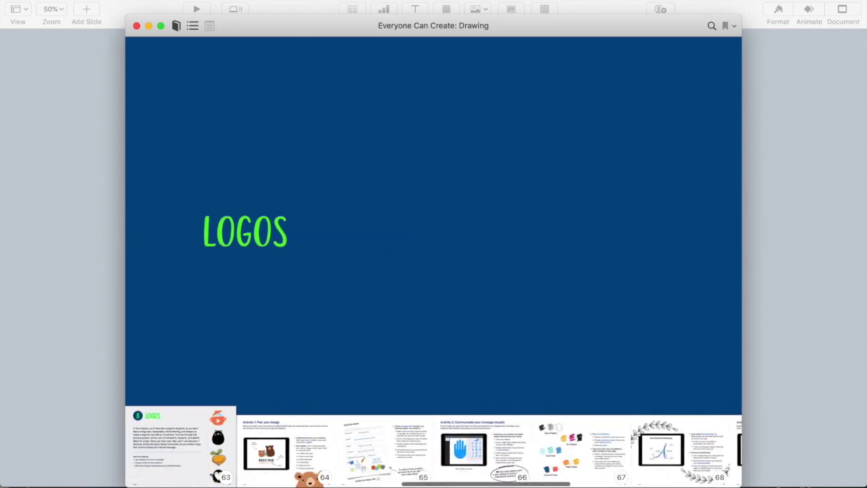
scroll(445, 310, "right", 3)
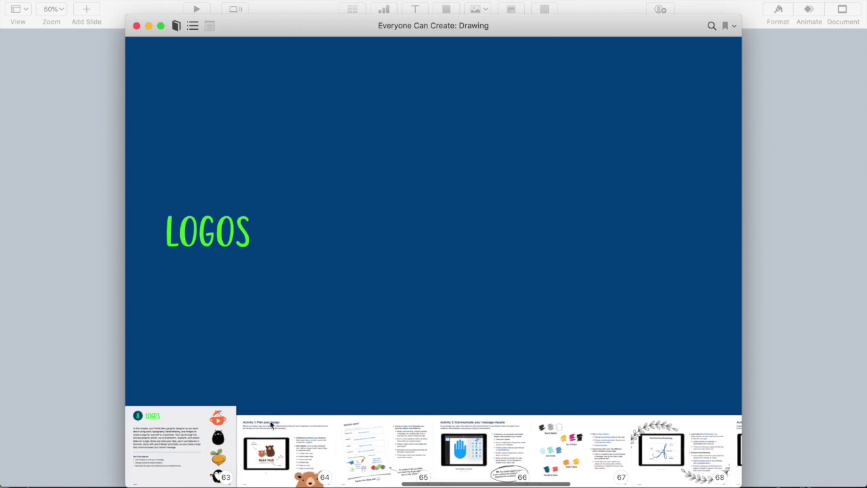
Step: Open the Logos chapter and look through Activity 1: Plan your design, including its image gallery and the design brief
left_click(363, 275)
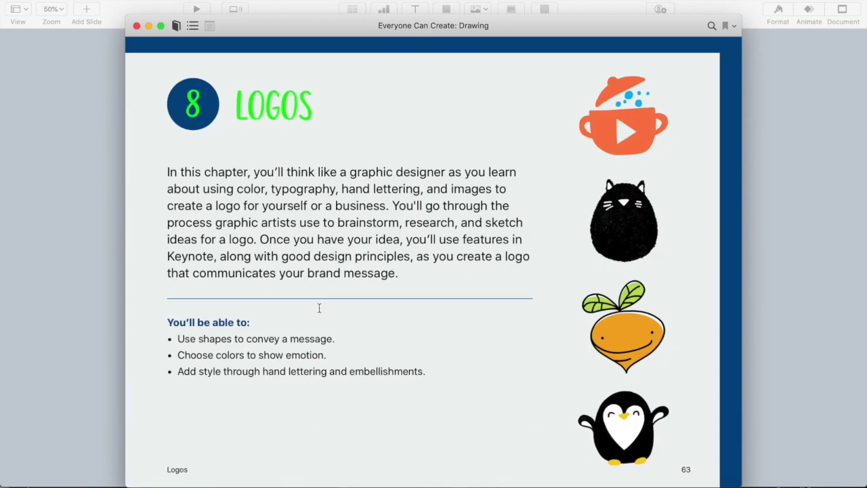
scroll(441, 199, "right", 2)
left_click_drag(442, 263, 325, 271)
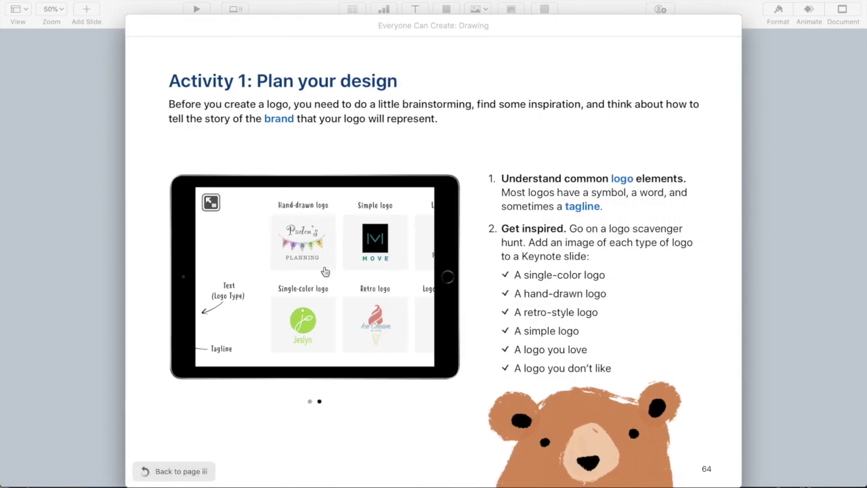
scroll(528, 246, "right", 2)
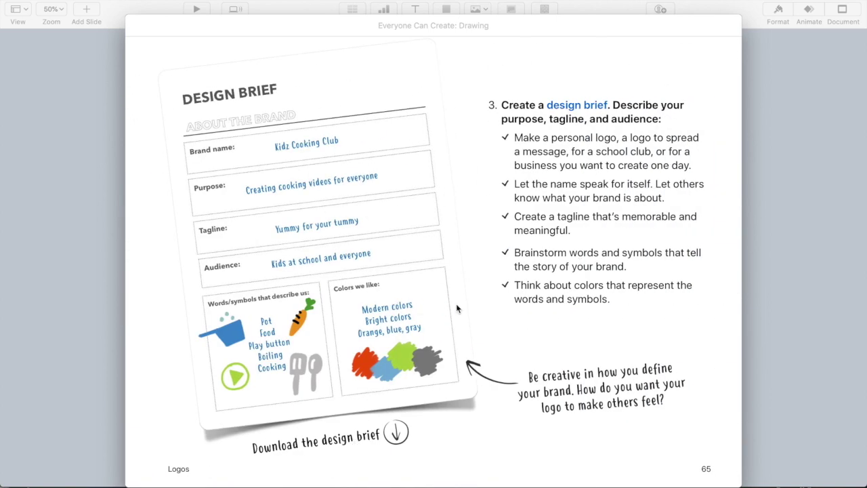
Step: Read through Activity 2: Communicate your message visually and Activity 3: Think like a graphic designer in the Logos chapter
scroll(553, 301, "right", 2)
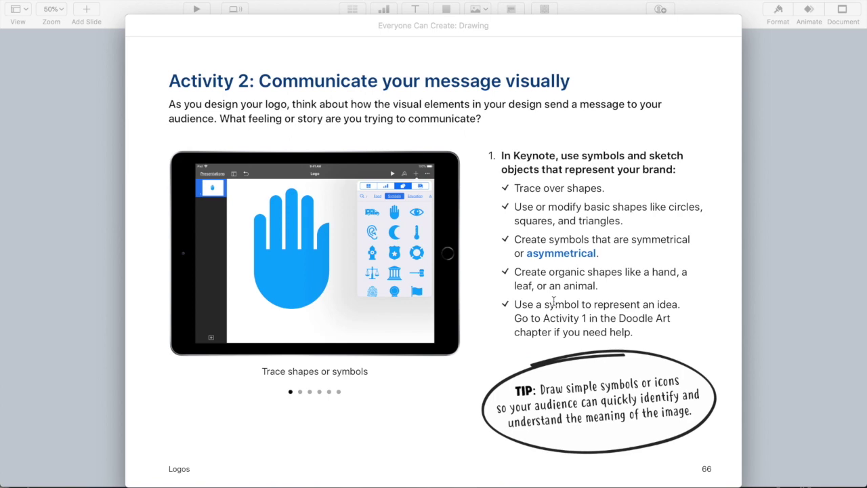
scroll(553, 301, "right", 2)
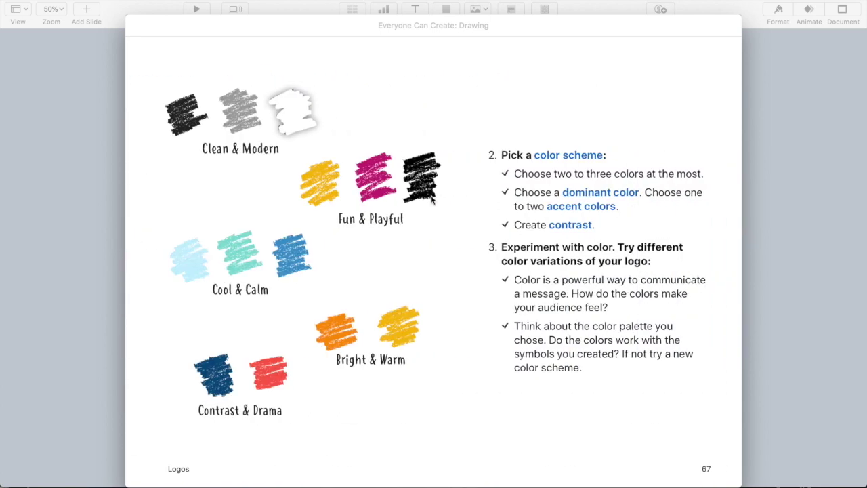
scroll(442, 191, "right", 2)
scroll(508, 284, "right", 2)
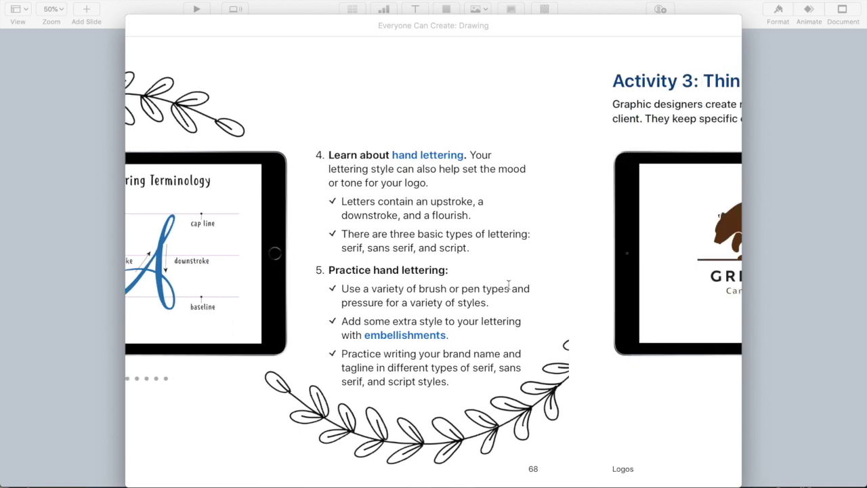
scroll(380, 299, "right", 2)
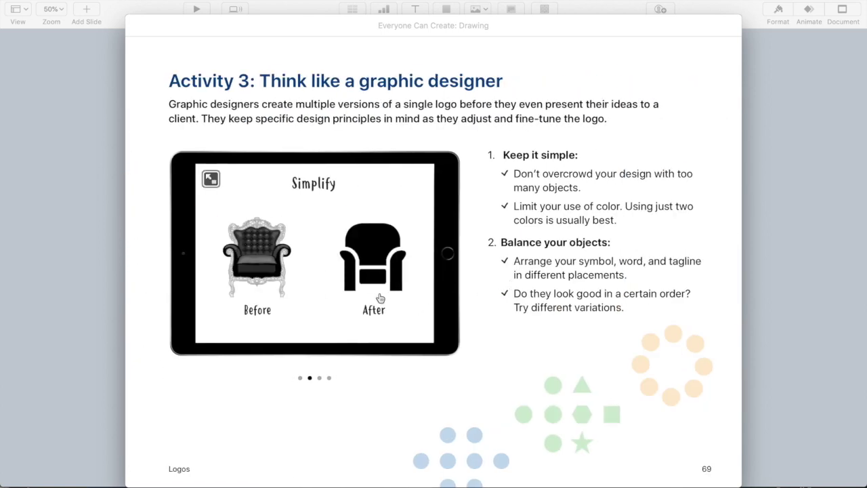
scroll(380, 299, "right", 2)
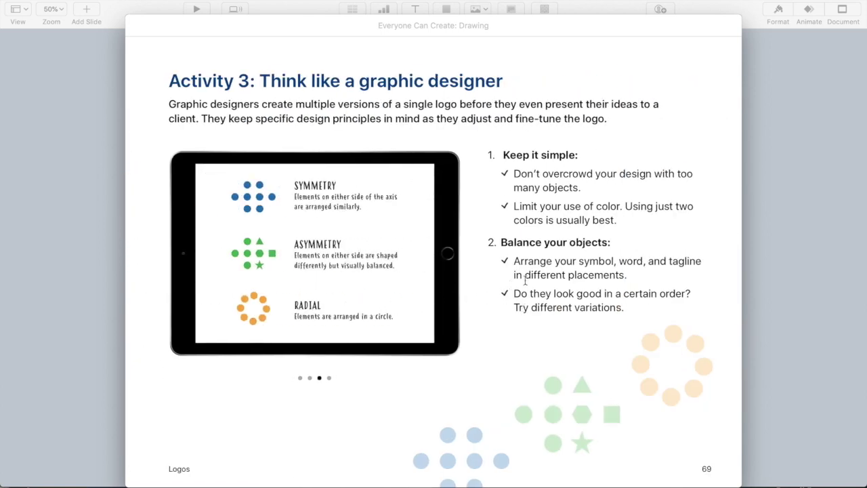
scroll(524, 280, "right", 2)
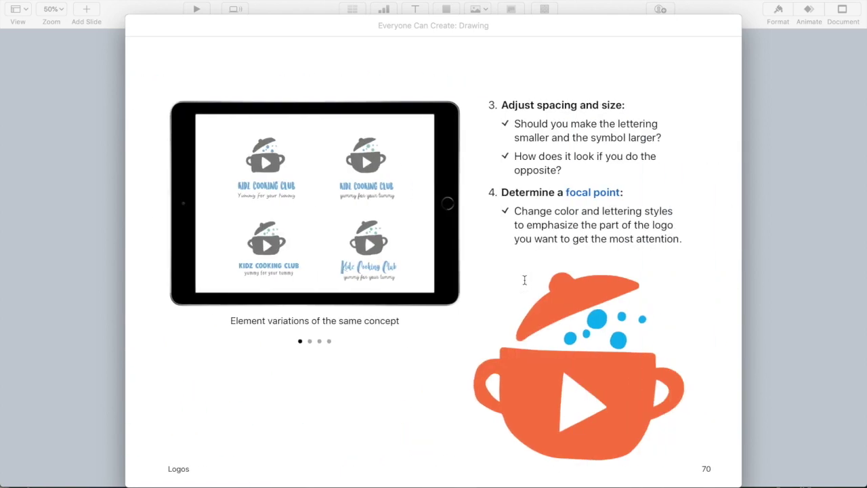
Step: View the Create your logo project's sample gallery and the first Infographics activity, and close the Drawing guide
scroll(549, 254, "right", 2)
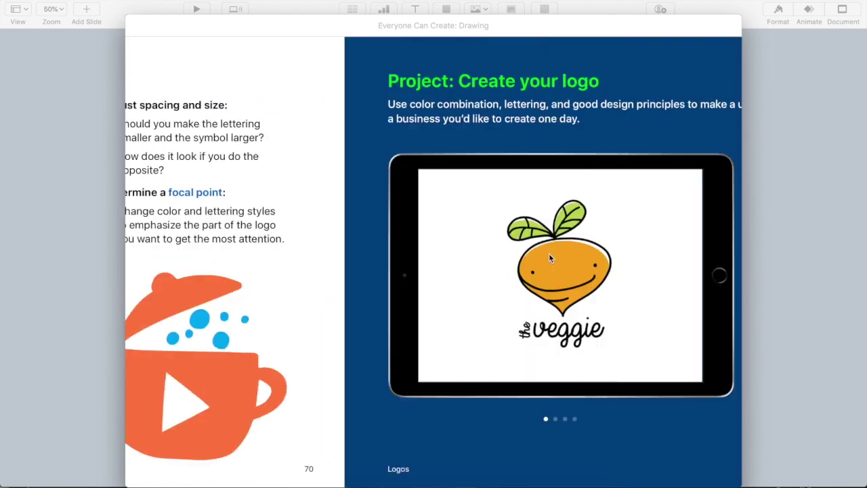
scroll(423, 261, "right", 2)
scroll(423, 261, "right", 6)
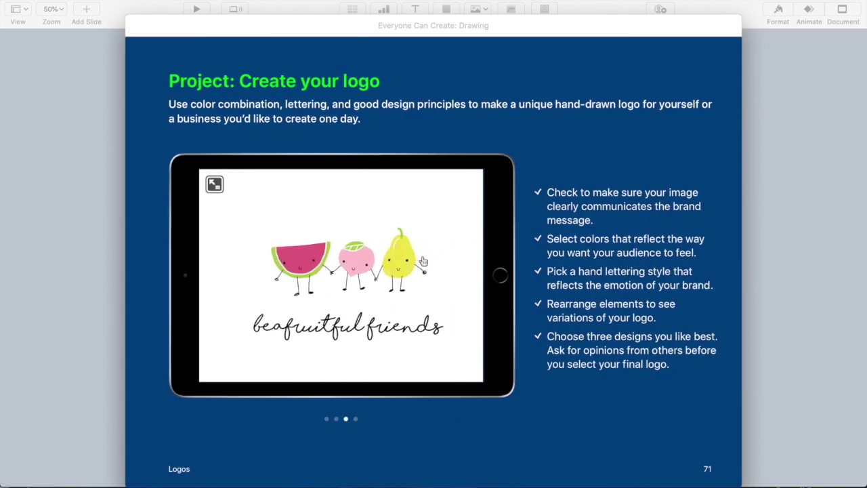
scroll(423, 261, "right", 4)
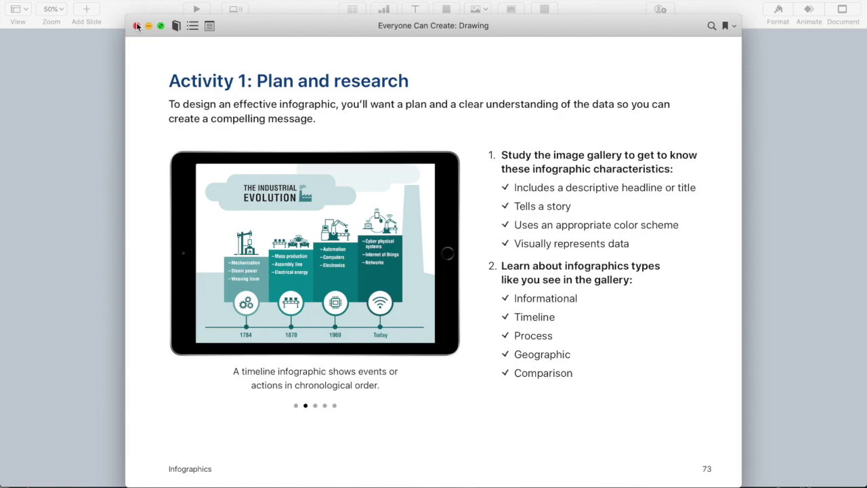
left_click(136, 25)
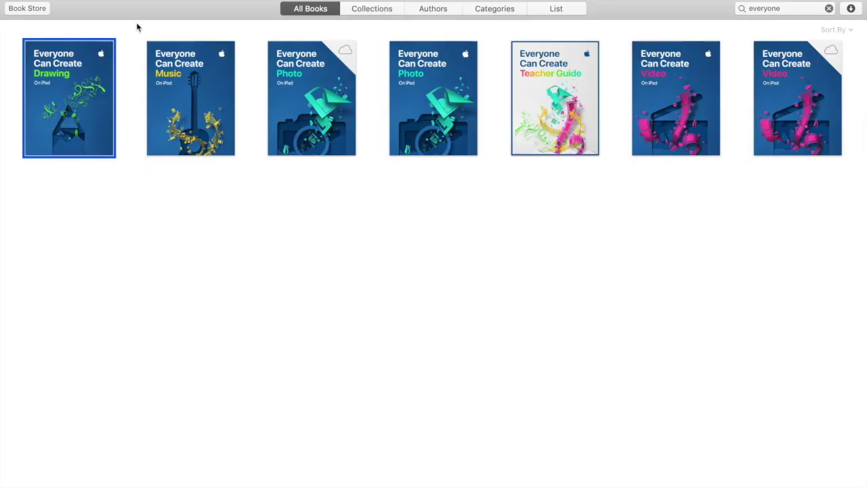
Step: Open the Everyone Can Create: Music guide and page through its introduction to Activity 1: Triggering loops
left_click(191, 125)
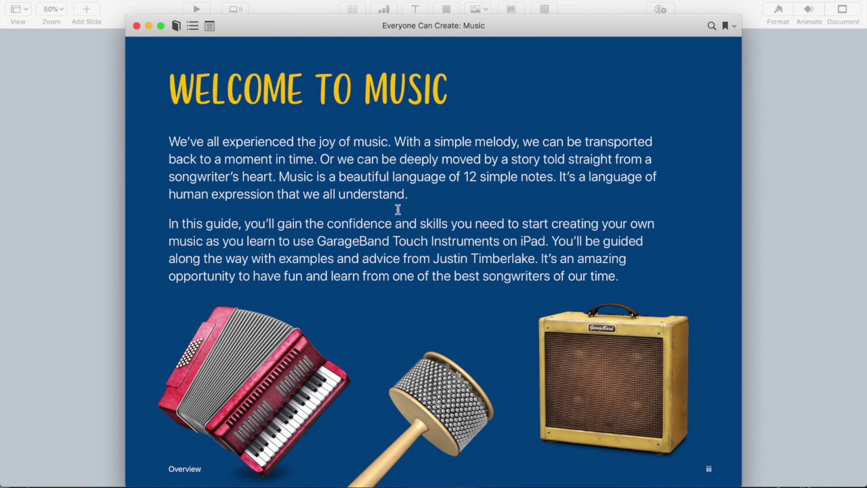
key("Right")
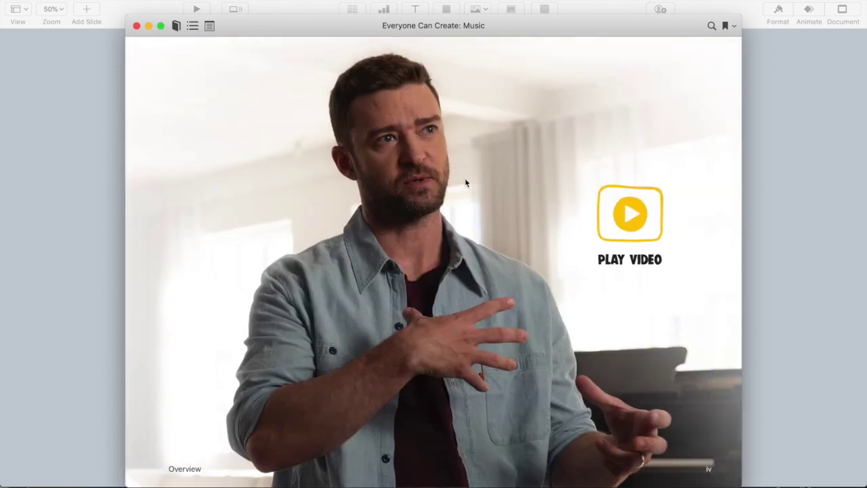
key("Right")
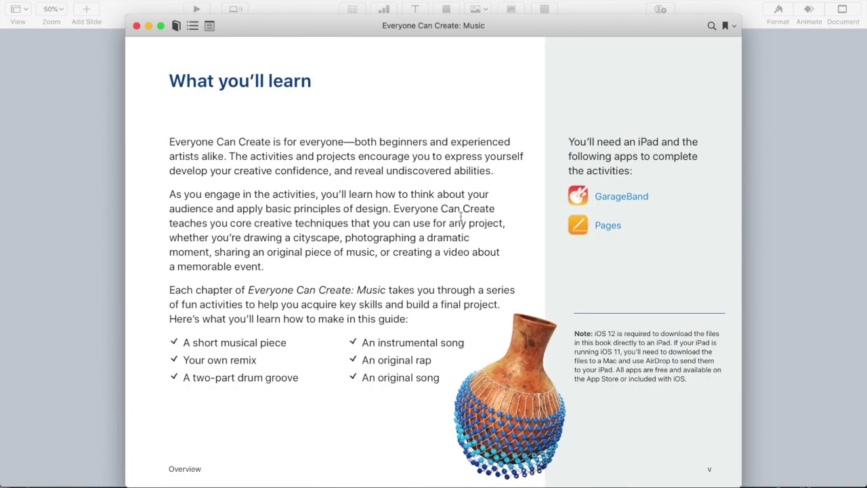
key("Right")
key("Right")
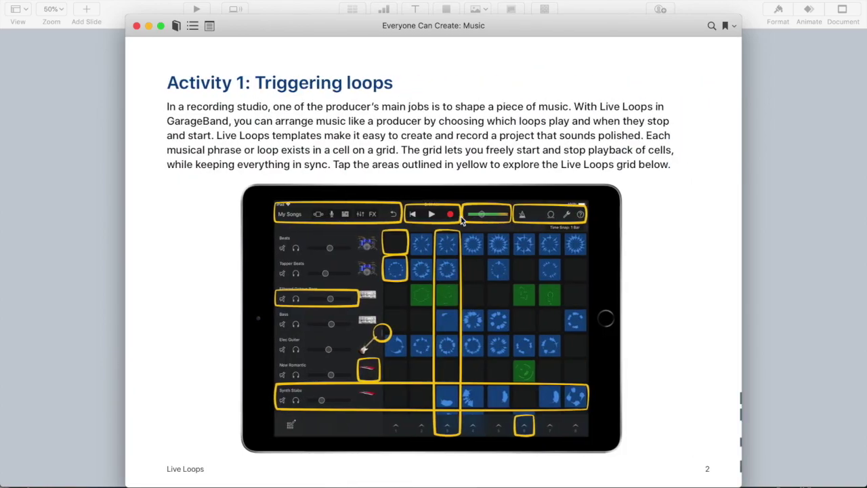
Step: Browse the Music guide's chapter overview from Live Loops to Writing and Recording Lyrics
key("Right")
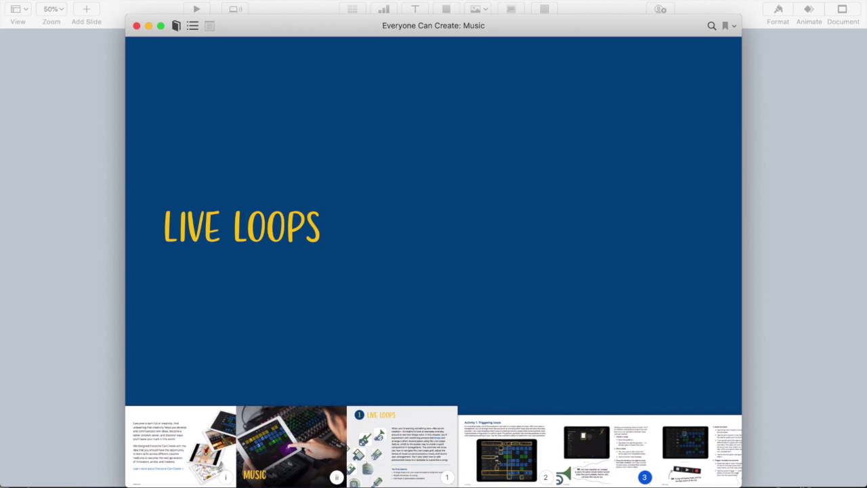
key("Right")
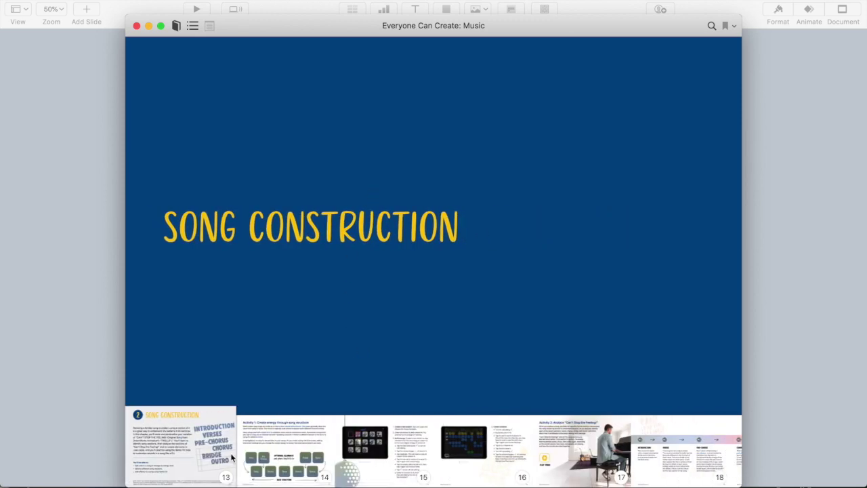
key("Right")
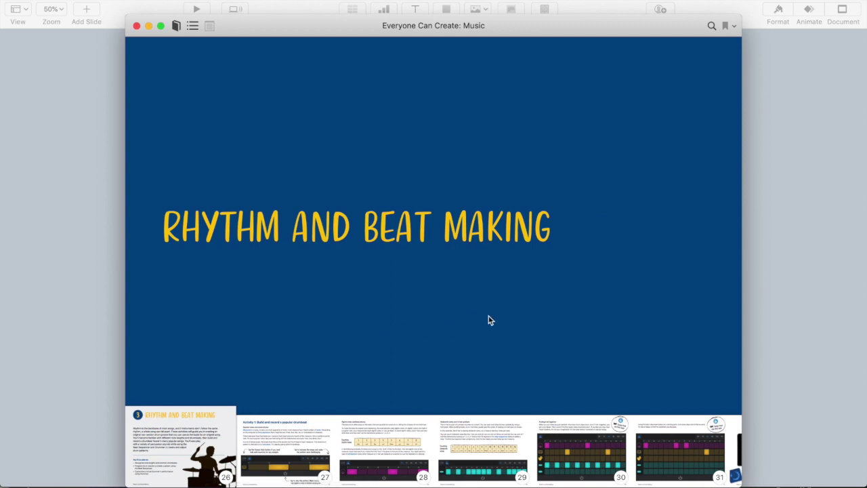
key("Right")
key("Right")
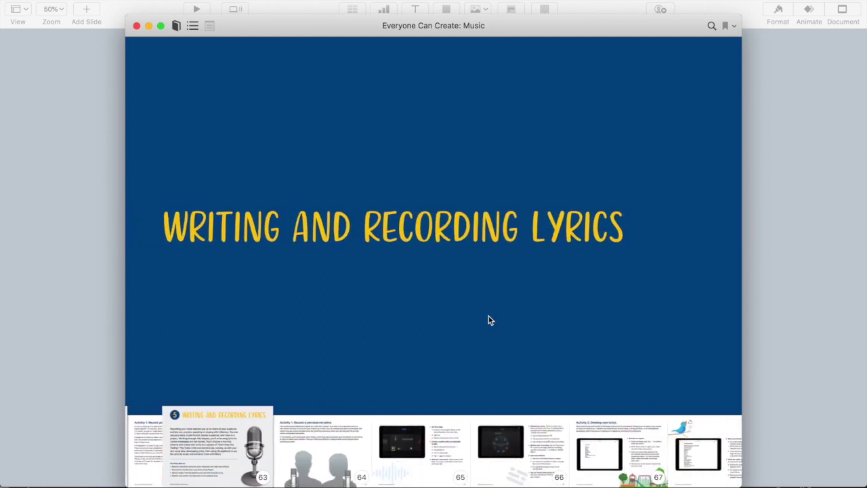
Step: Open Activity 1 of the Writing and Recording Lyrics chapter and page on to the song topic brainstorming pages of Activity 2
left_click(296, 441)
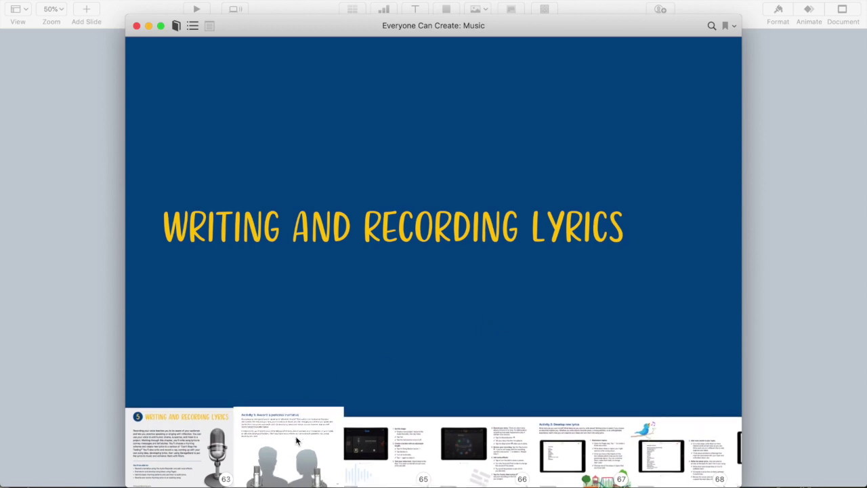
key("Right")
key("Right")
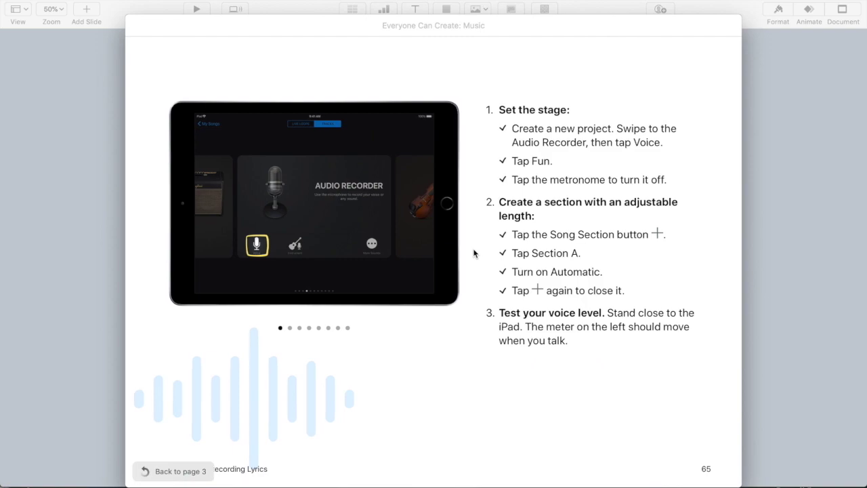
key("Right")
key("Right")
key("Right")
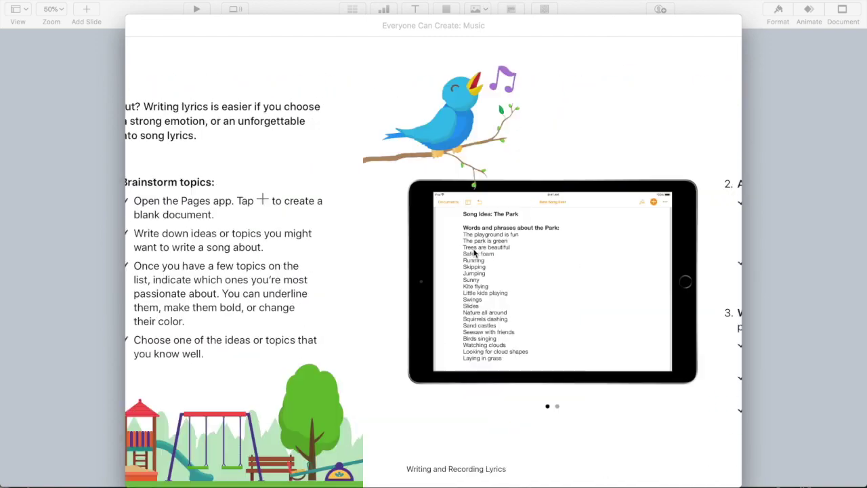
Step: Page from the song topic brainstorming through the rhyming patterns and Activity 3 to the Create an original rap project
key("Right")
key("Right")
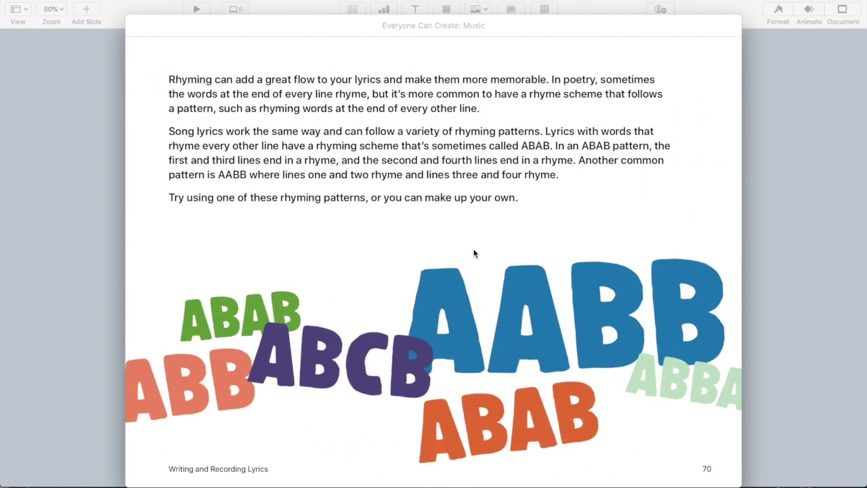
key("Right")
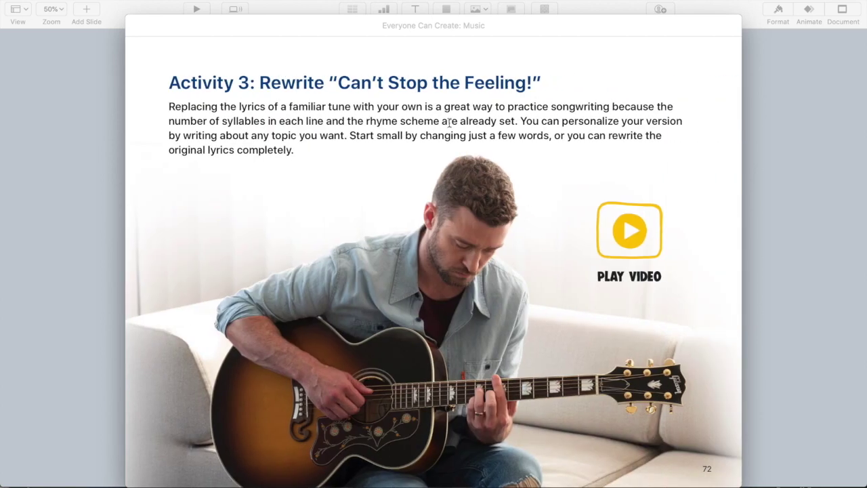
key("Right")
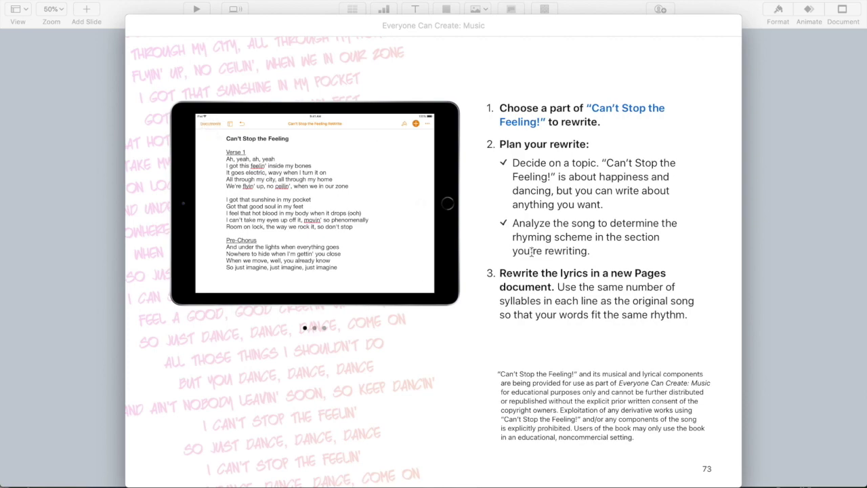
key("Right")
key("Right")
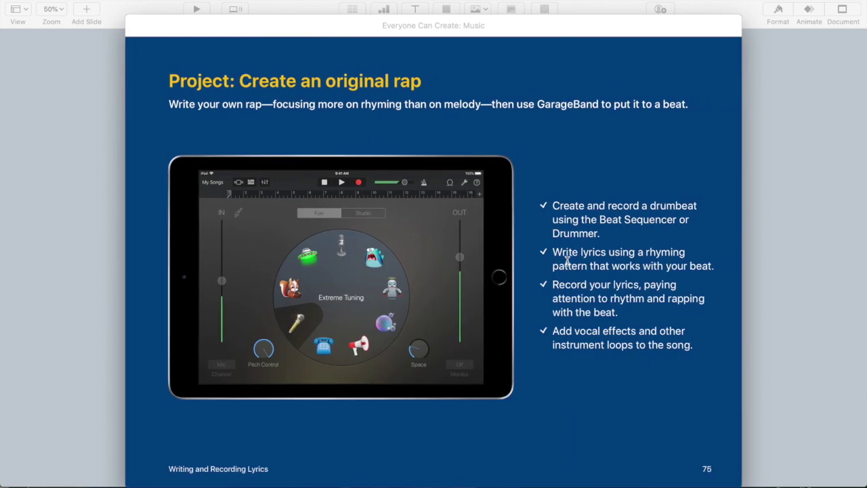
Step: Page through the Music guide's Post-Production chapter to the reverb presets instructions and close the guide
key("Right")
key("Right")
key("Right")
key("Right")
key("Right")
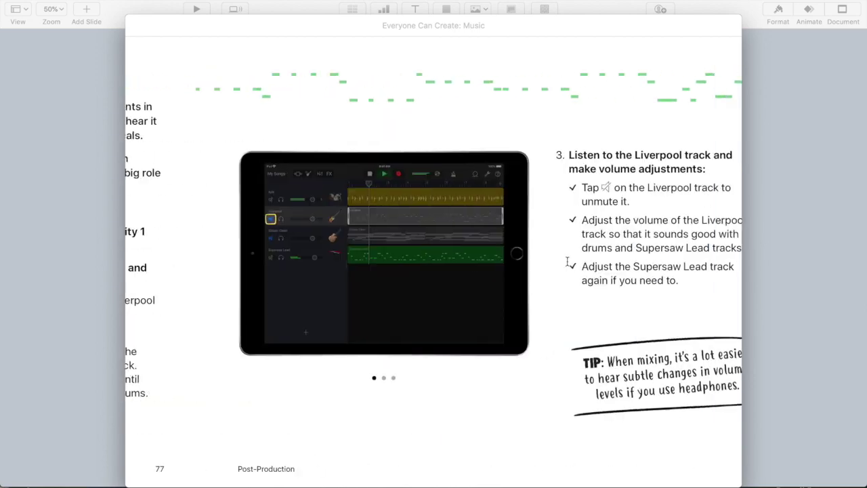
key("Right")
key("Right")
key("Right")
key("Right")
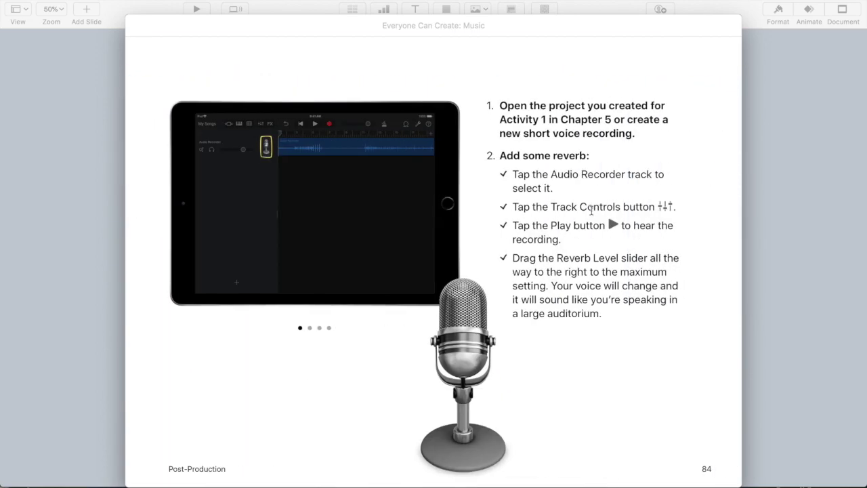
key("Right")
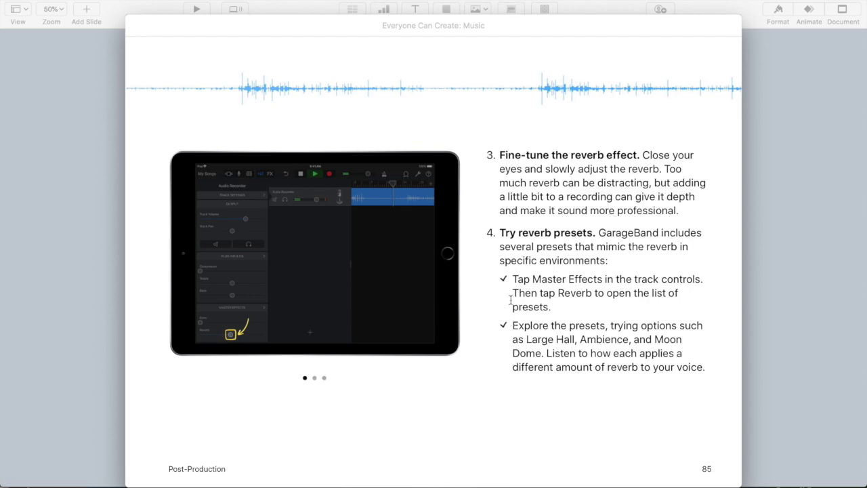
left_click(140, 26)
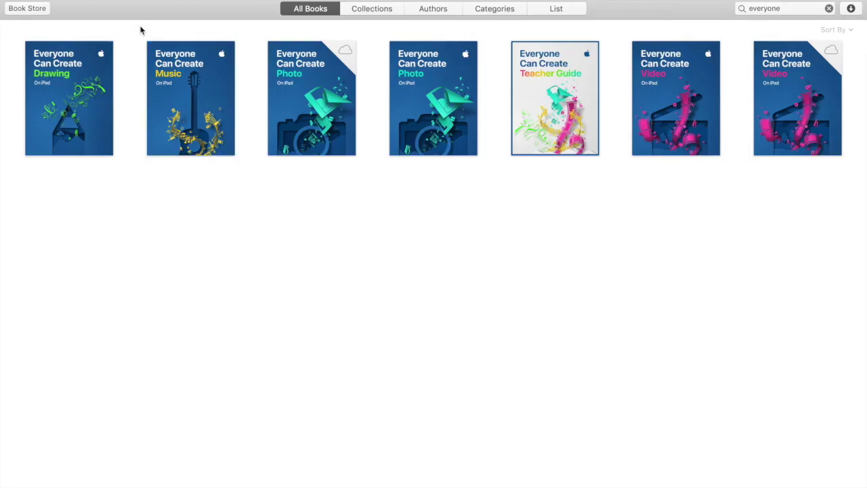
Step: Open the downloaded Everyone Can Create: Photo guide and page through its introduction to the Everyday Objects chapter
left_click(431, 129)
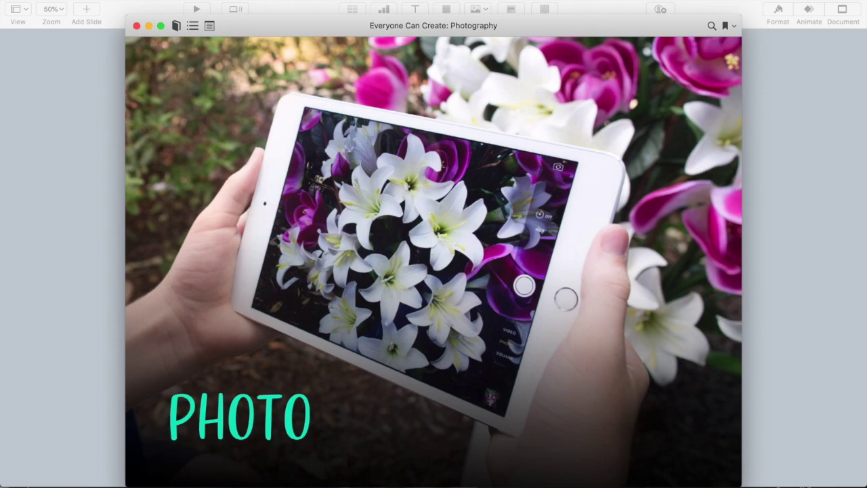
key("Right")
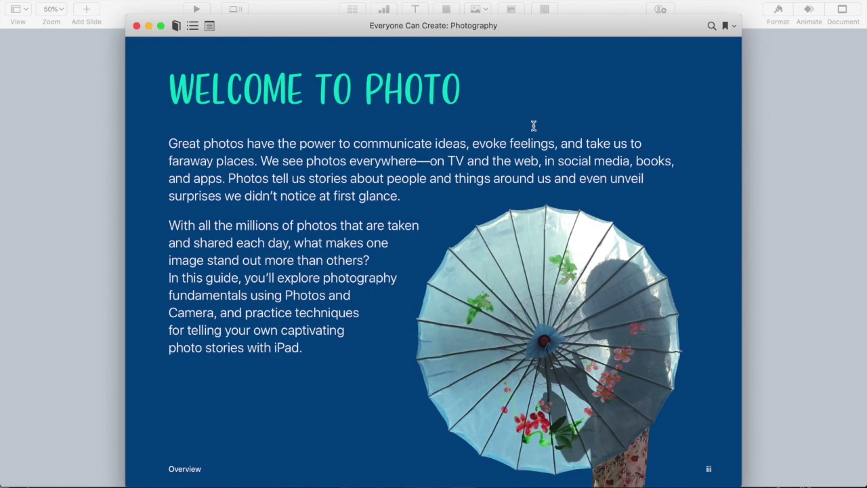
key("Right")
key("Right")
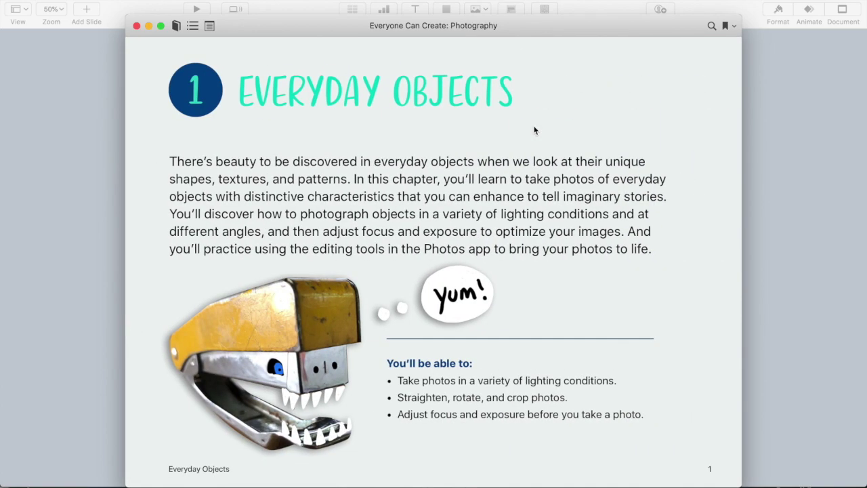
Step: Page into the Everyday Objects activities and view the sample photos for experimenting with different angles
key("Right")
key("Right")
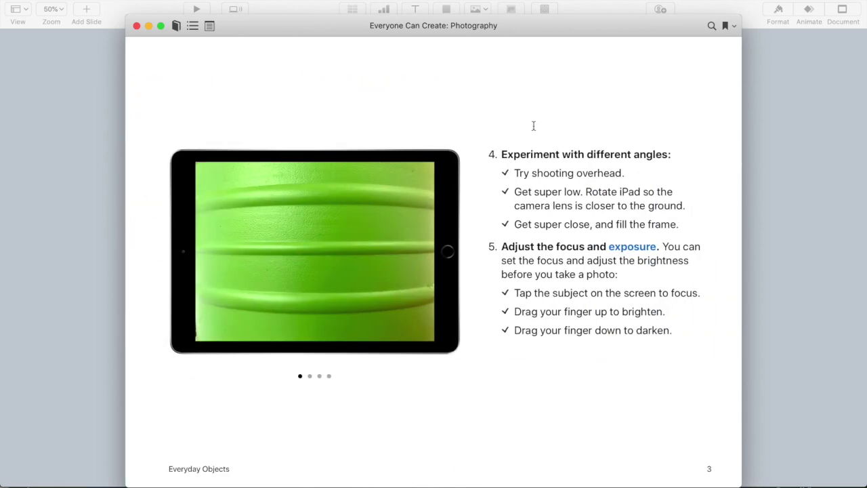
key("Right")
key("Right")
key("Right")
key("Right")
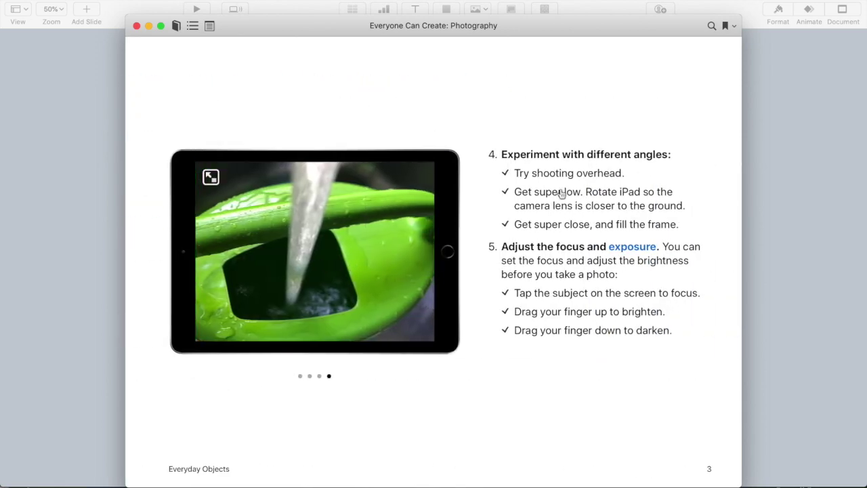
Step: Page on through Activity 2: Take a photo walk to the Create a personified picture project
key("Right")
key("Right")
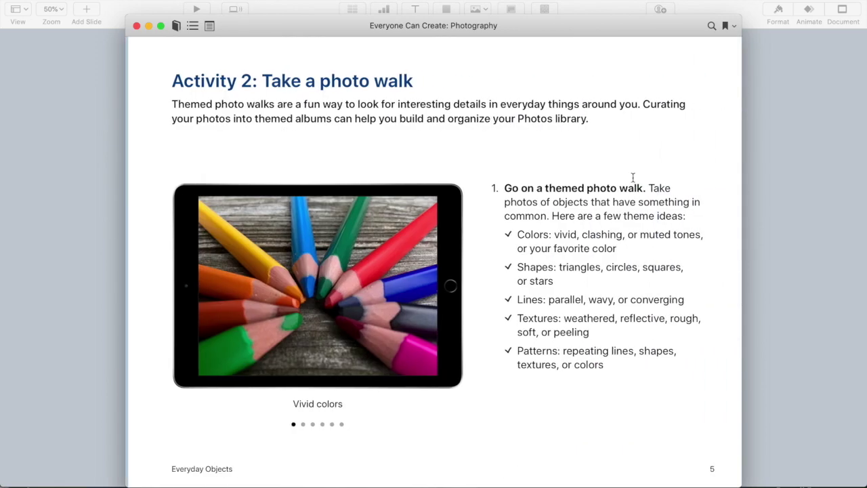
key("Right")
key("Right")
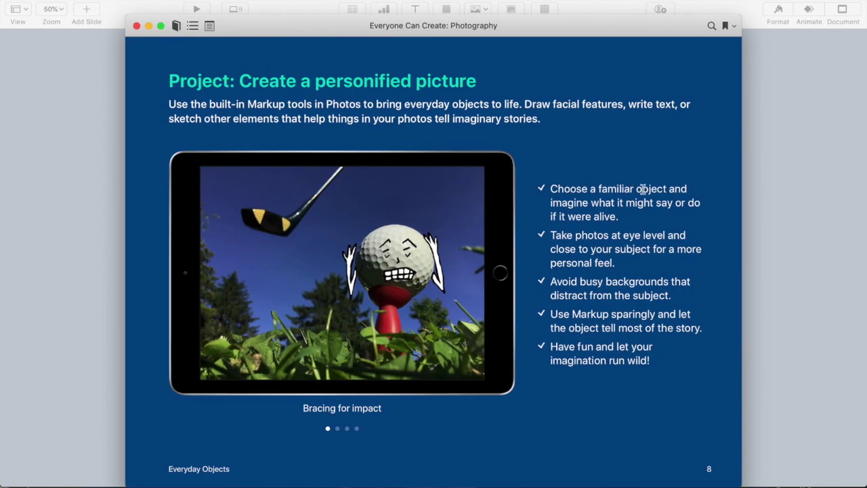
Step: Page through the Portraits chapter from its introduction to Activity 3: Create a silhouette portrait
key("Right")
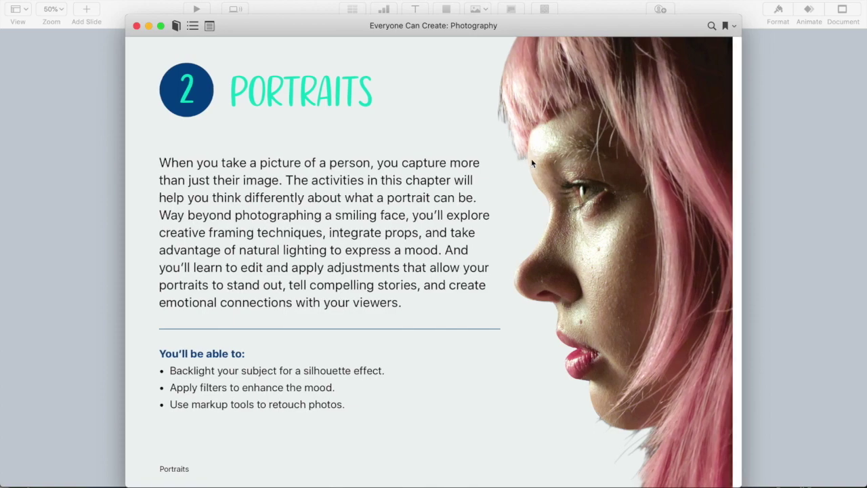
key("Right")
key("Right")
key("Right")
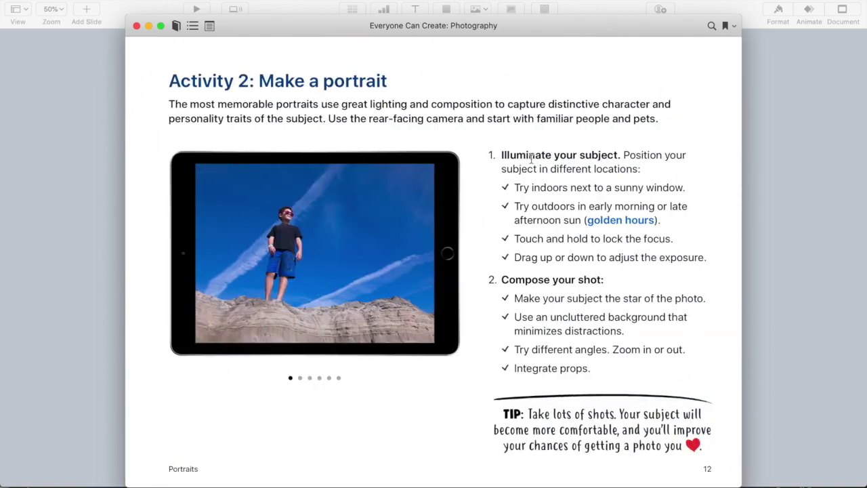
key("Right")
key("Right")
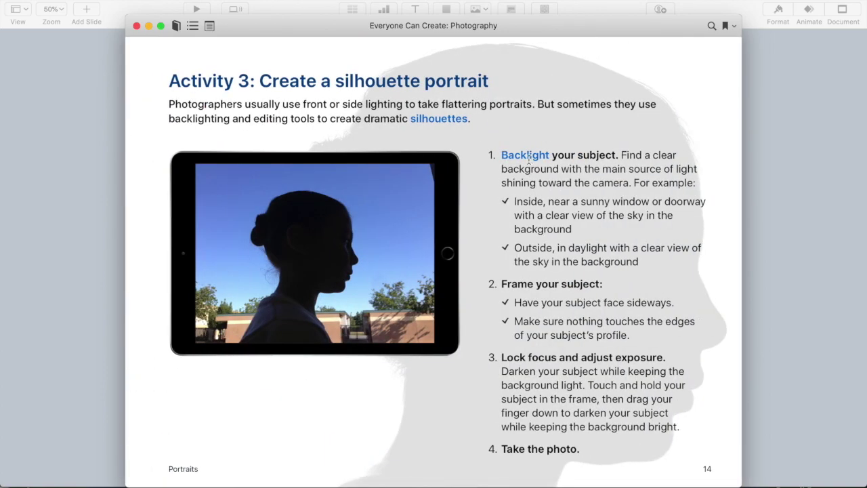
Step: Browse the Photo guide's chapter overview from Scenes to Collage Composition
key("Right")
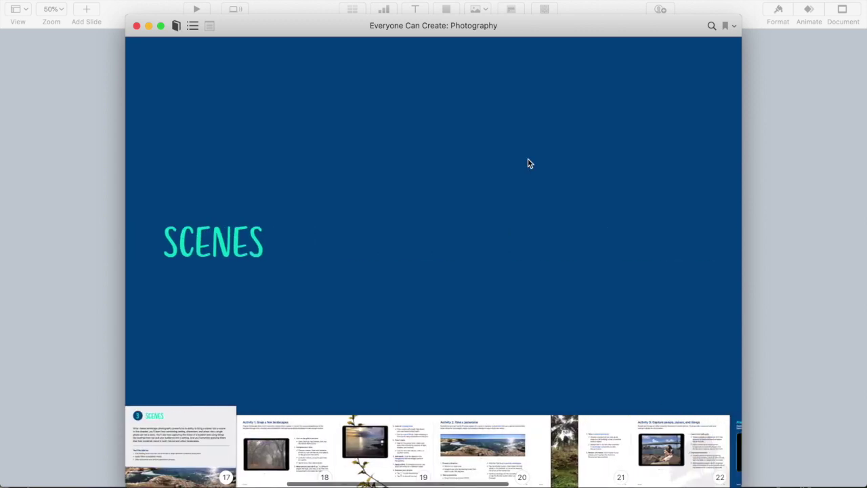
key("Right")
key("Right")
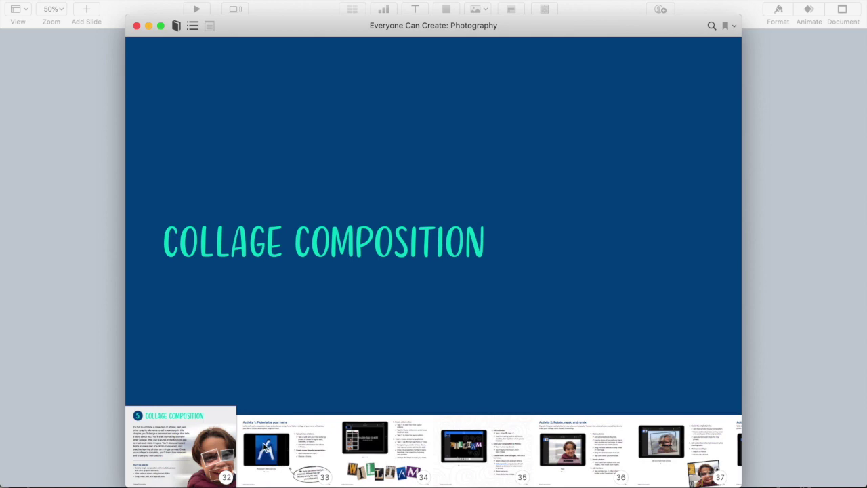
Step: Open Activity 1: Pictorialize your name and page through its instructions and sample collages to Activity 2: Rotate, mask, and remix
left_click(271, 446)
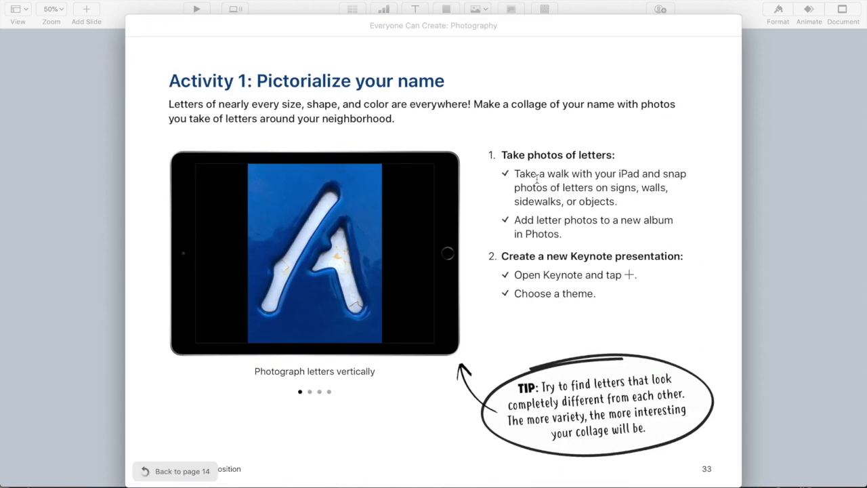
key("Right")
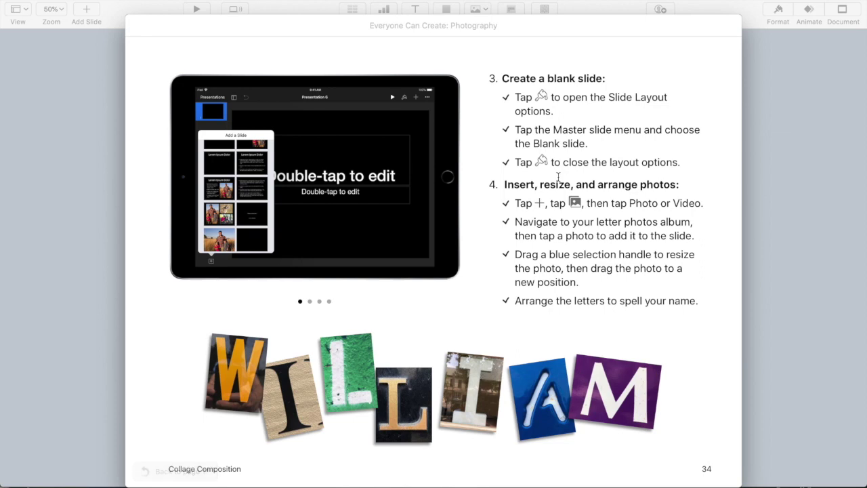
key("Right")
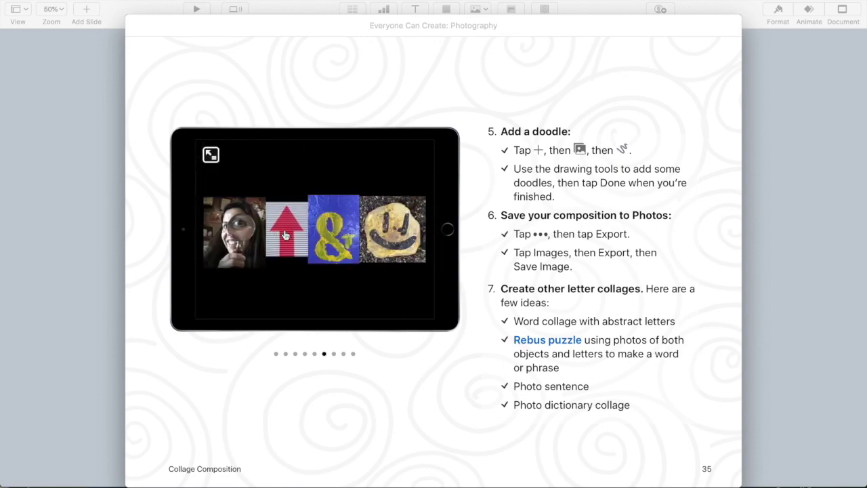
key("Right")
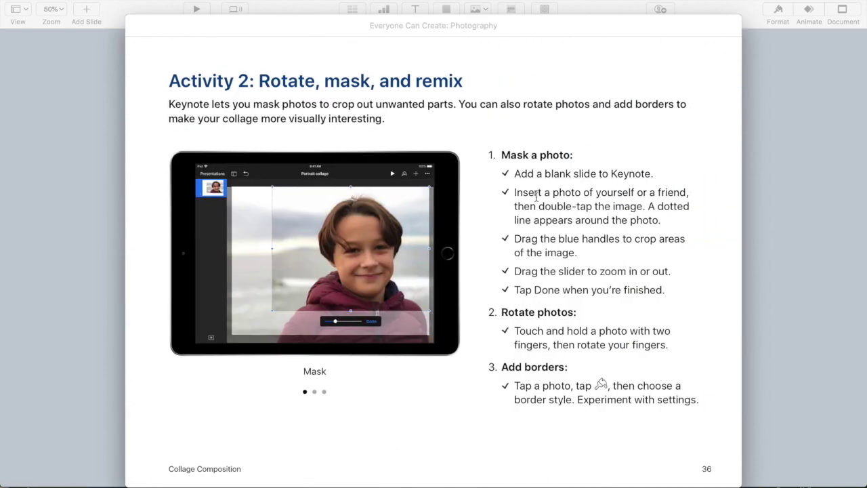
Step: Page on in Collage Composition, and browse the chapter overview through Photo Journalism and Publishing
key("Right")
key("Right")
key("Right")
mouse_move(704, 477)
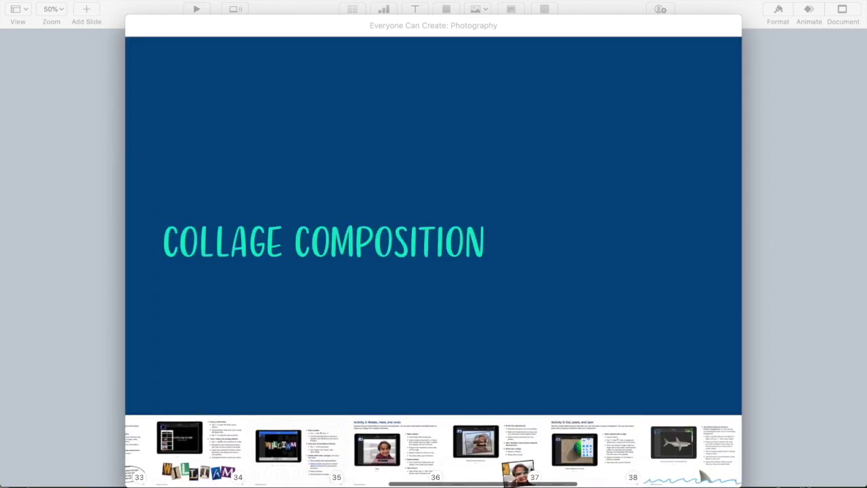
key("Right")
key("Right")
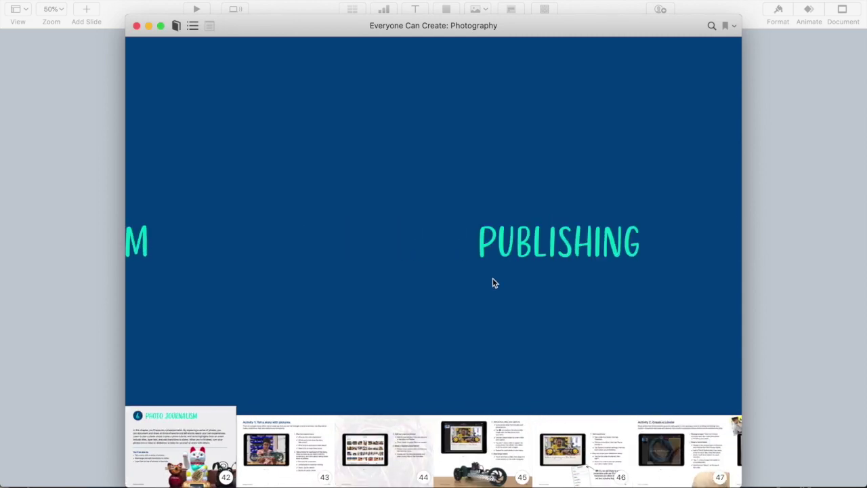
key("Right")
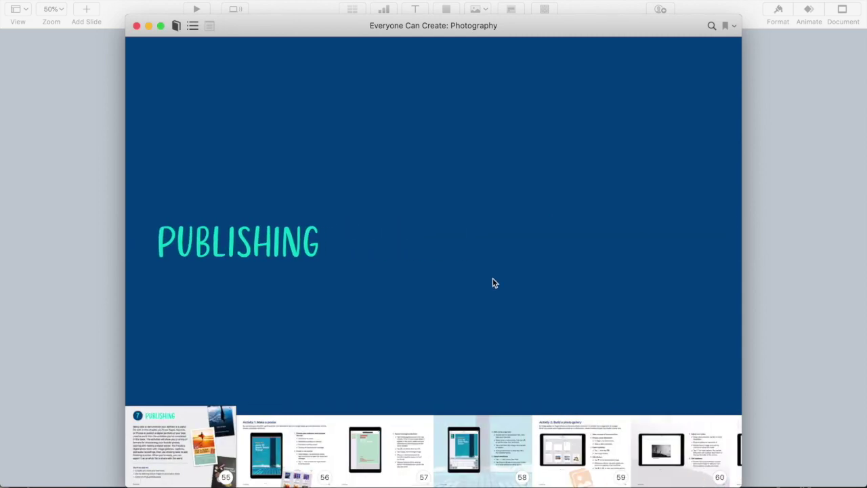
key("Left")
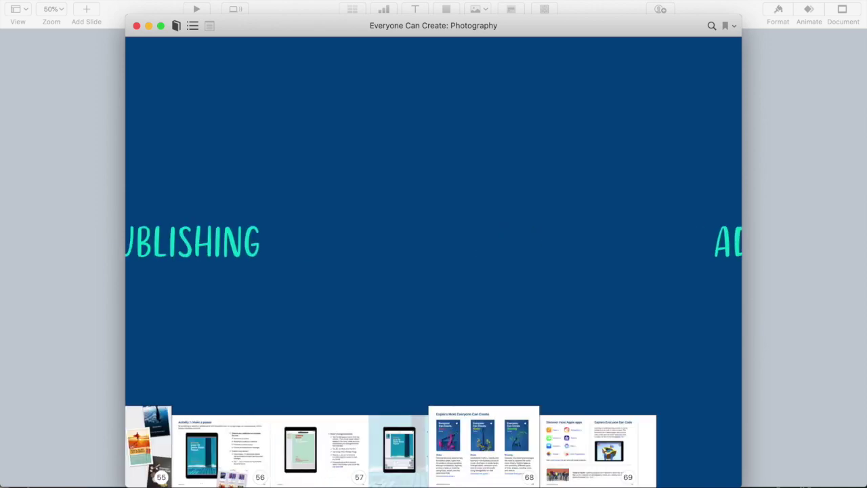
Step: Open Activity 2: Build a photo gallery in the Publishing chapter and page on to the instructions for creating a book in Pages
left_click(563, 450)
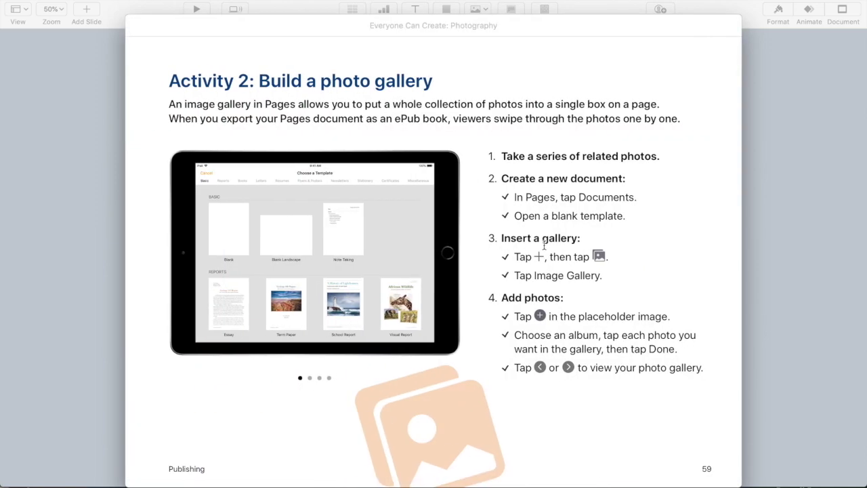
key("Right")
key("Right")
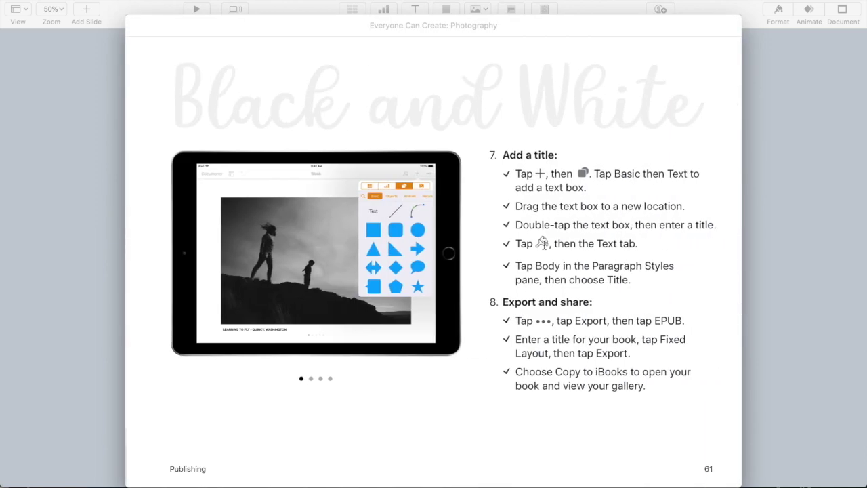
key("Right")
key("Right")
key("Right")
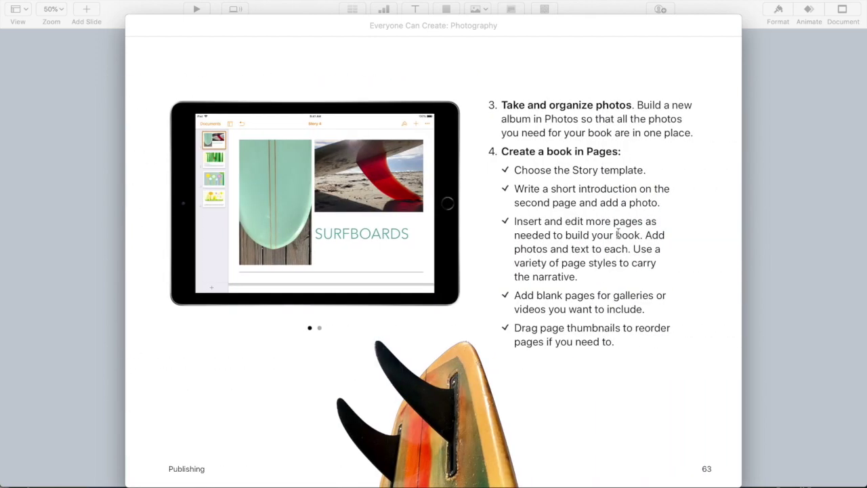
Step: Page through the remaining book instructions to the Explore More Everyone Can Create page and close the Photo guide
key("Right")
key("Right")
key("Right")
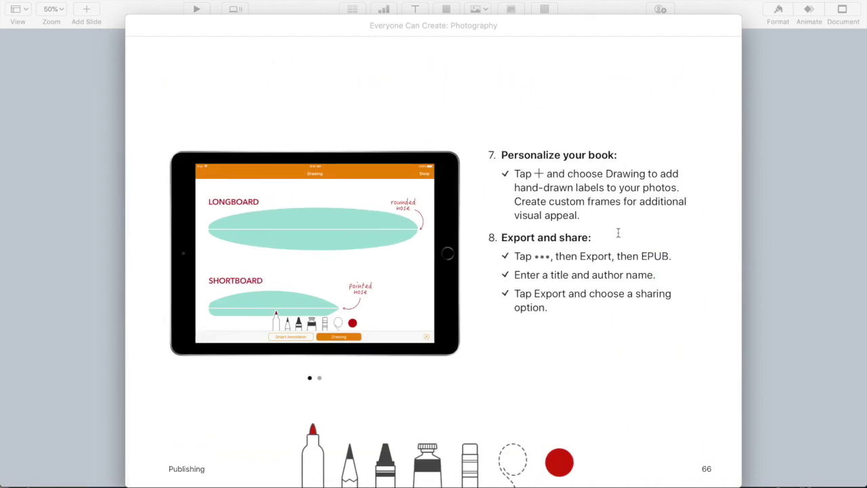
key("Right")
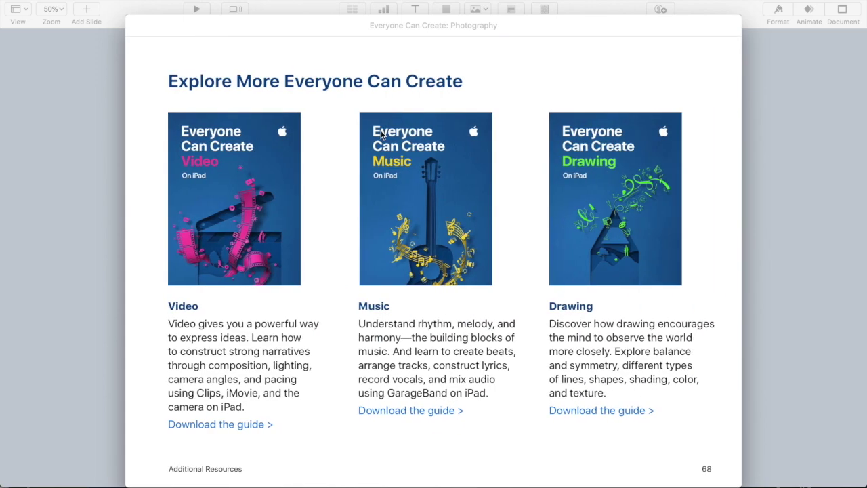
left_click(135, 26)
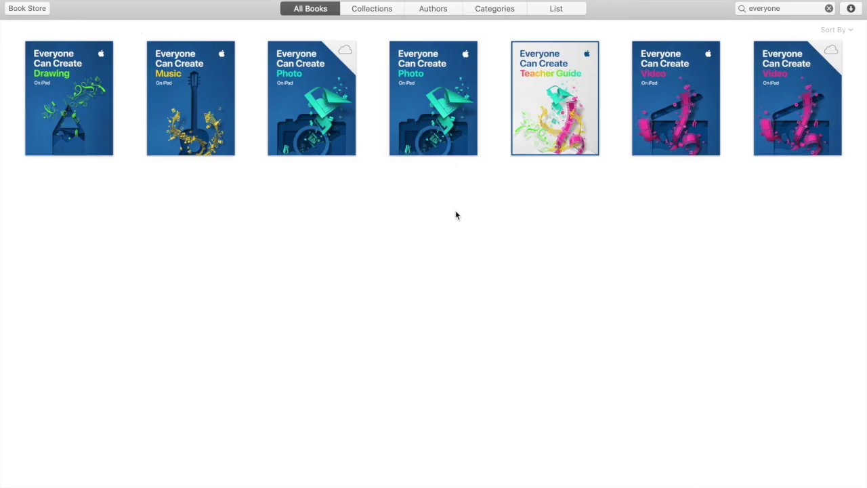
Step: Open the downloaded Everyone Can Create: Video guide
left_click(686, 101)
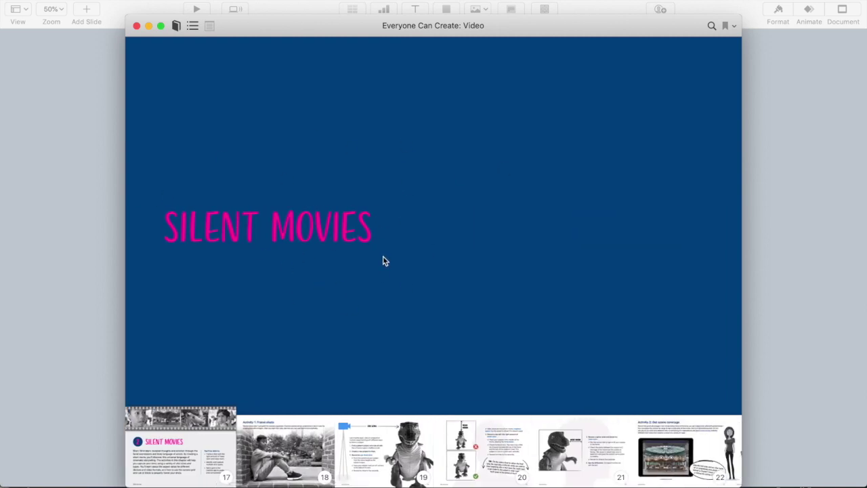
Step: Page through the Silent Movies framing instructions on eye level, head room and nose room to Activity 2: Get scene coverage
scroll(377, 445, "left", 1)
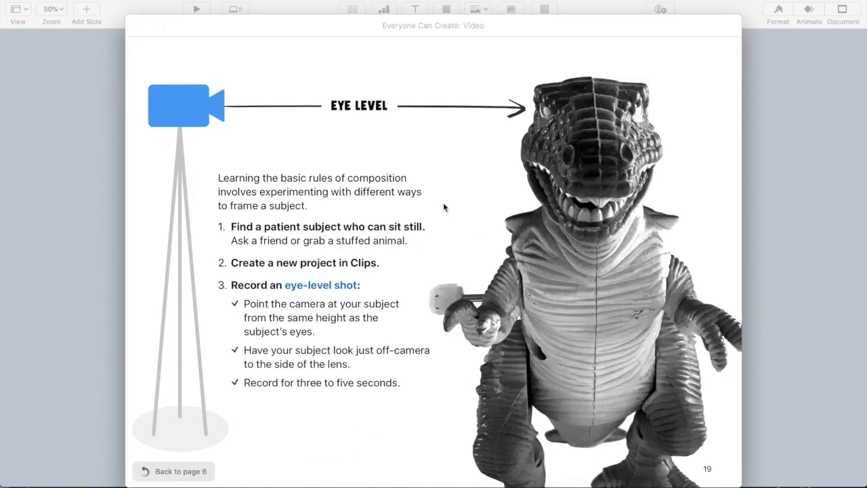
key("Right")
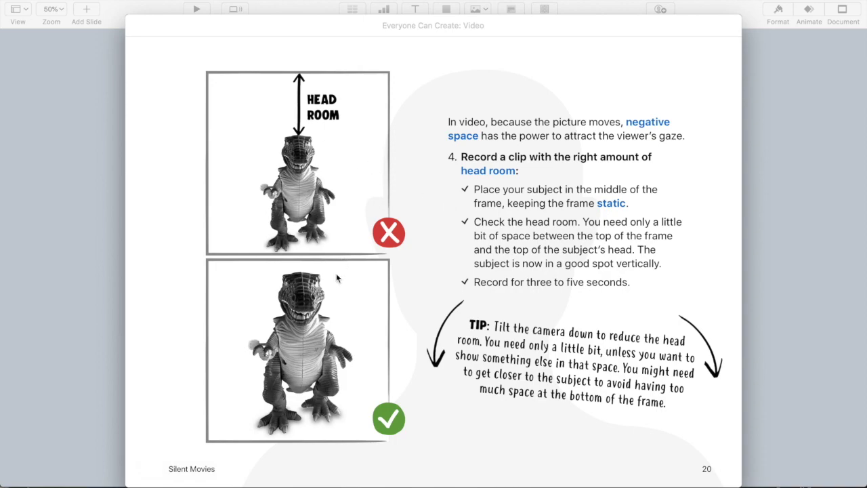
key("Right")
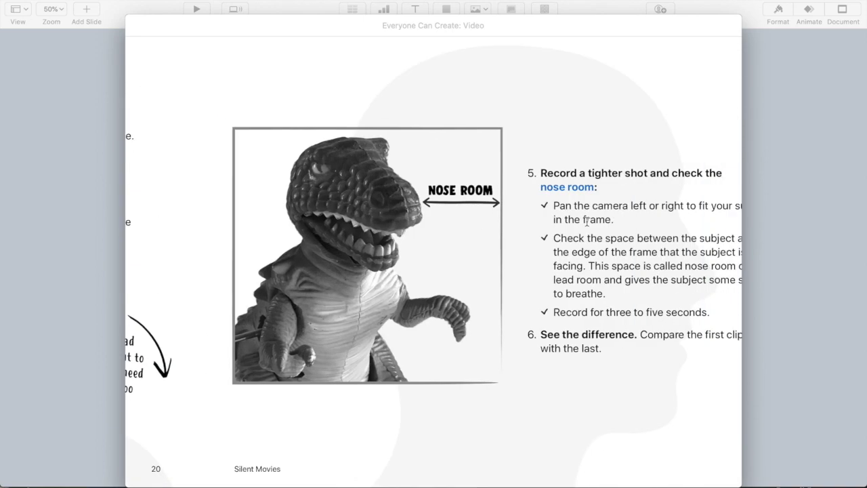
key("Right")
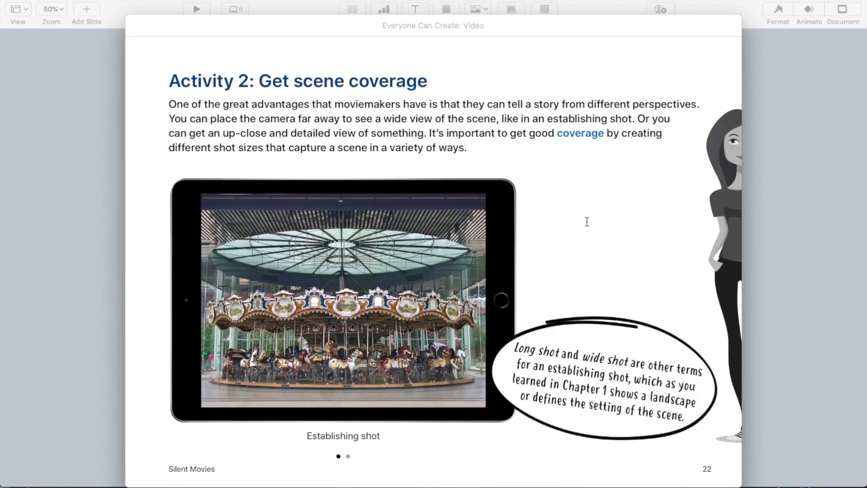
Step: Page through Get scene coverage and Activity 3: Work with aspect ratios to the instructions for toggling between 4:3 and 16:9
key("Right")
key("Right")
key("Right")
key("Right")
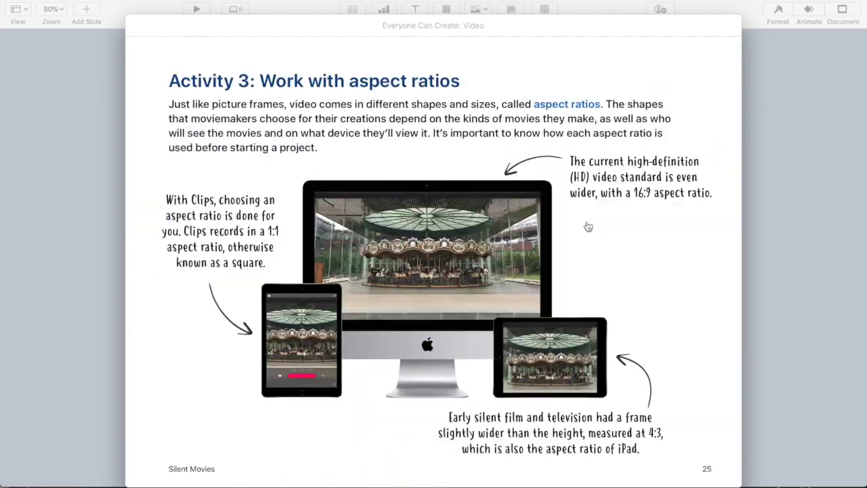
key("Left")
key("Right")
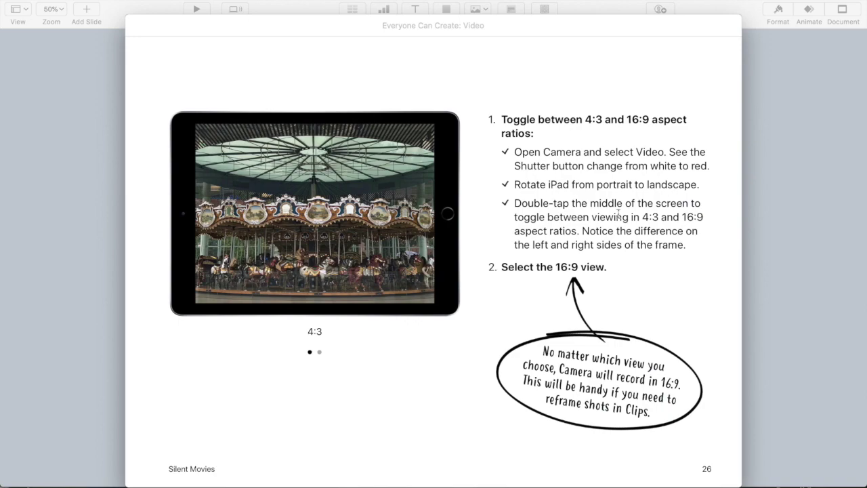
Step: Page through the rule of thirds and negative space instructions to the silent movie project
key("Right")
key("Right")
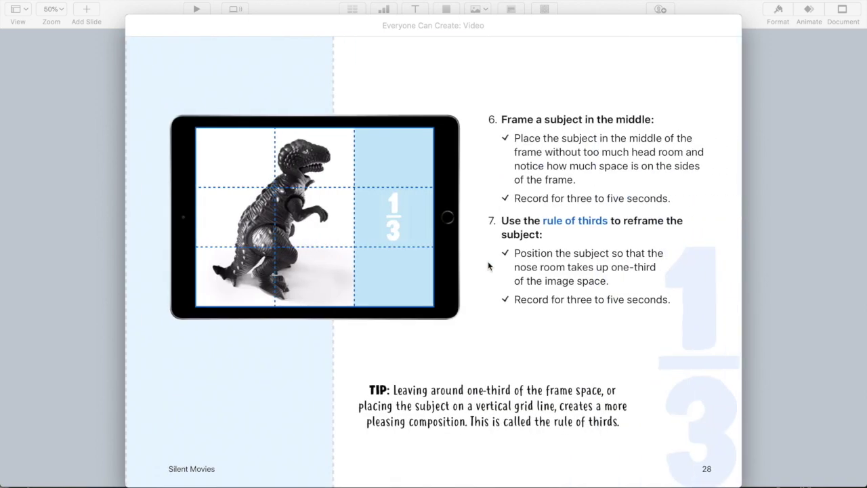
key("Right")
key("Right")
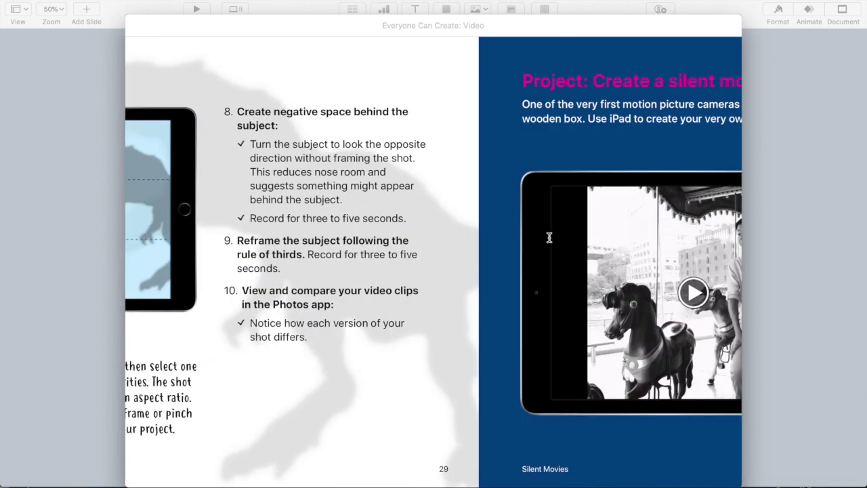
Step: Page on into the Animatics chapter, through Activity 1: Make a movie trailer, to Activity 2: Draw storyboard shots
key("Right")
key("Right")
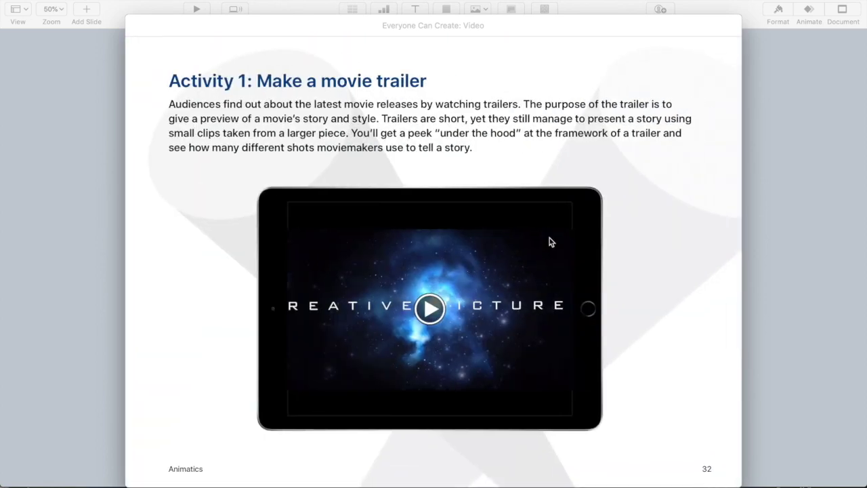
key("Right")
key("Right")
key("Right")
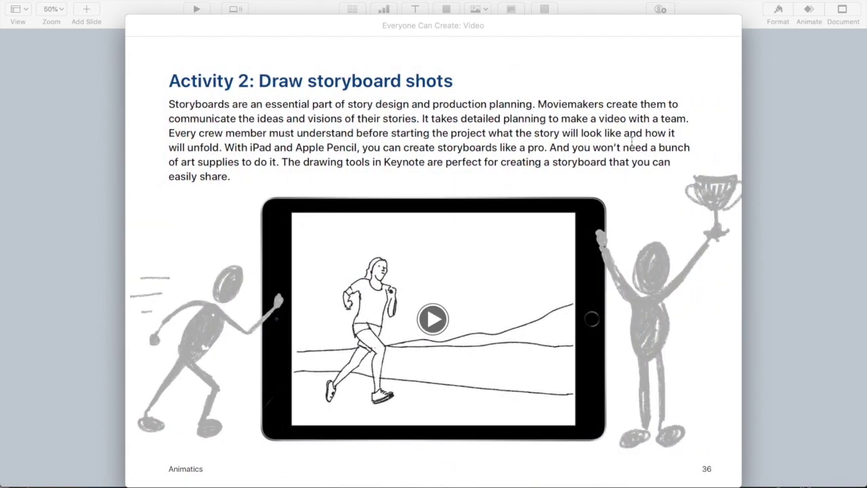
Step: Browse the chapter overview through Tutorials, Documentaries and Mobile Reports to Short Film Production
scroll(434, 237, "right", 3)
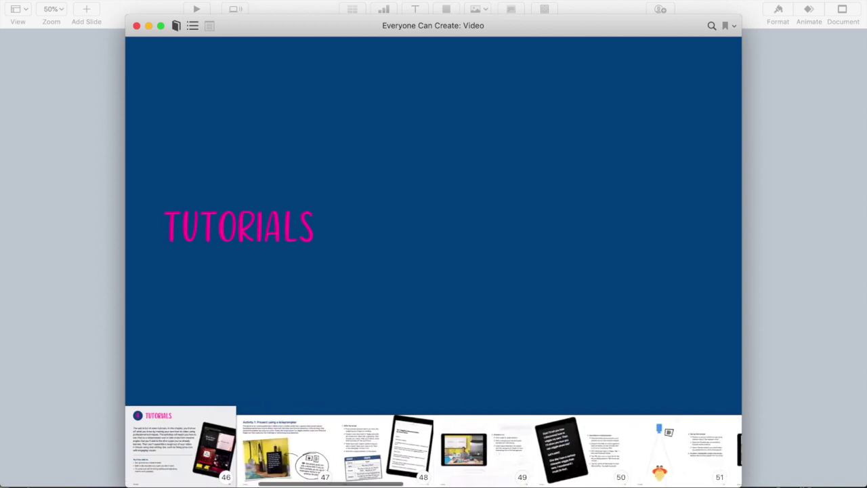
scroll(288, 231, "right", 3)
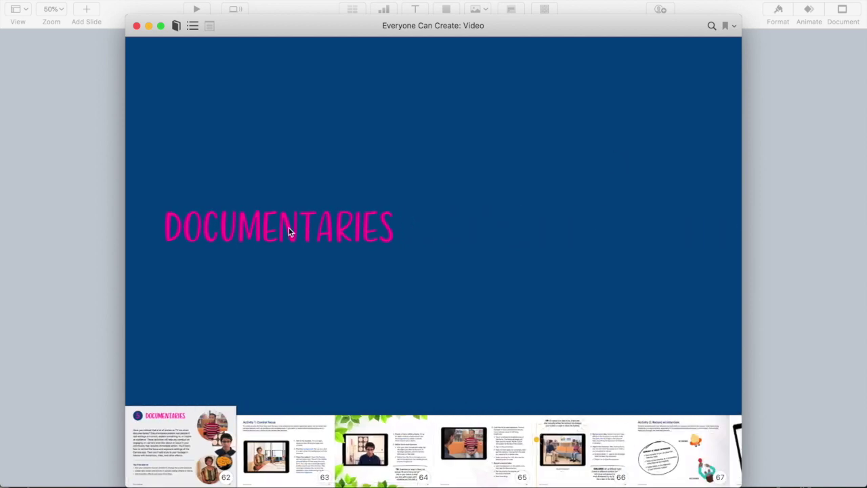
scroll(476, 254, "right", 3)
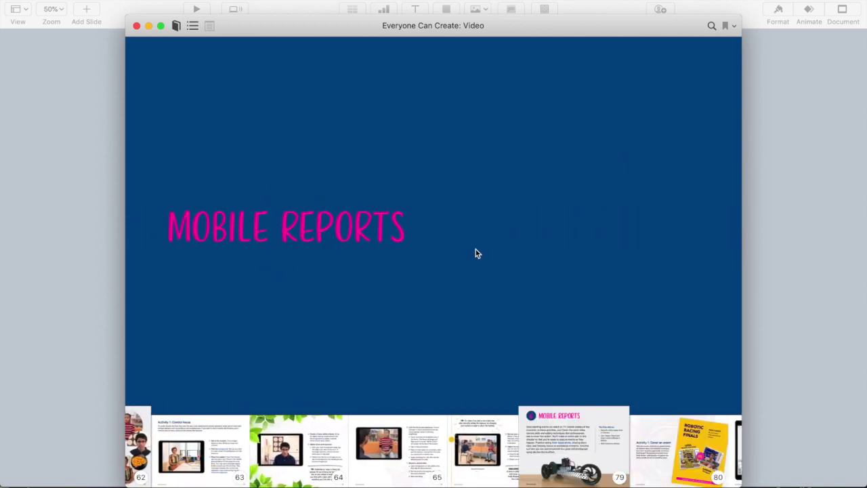
scroll(476, 253, "right", 3)
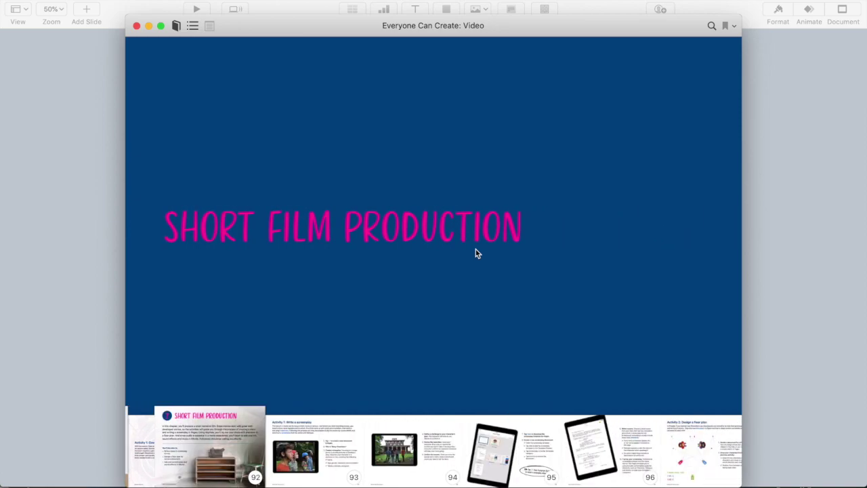
Step: Open the Short Film Production chapter, page through to Explore More Everyone Can Create, and return to the short film project
left_click(201, 426)
scroll(498, 207, "right", 2)
scroll(498, 208, "right", 5)
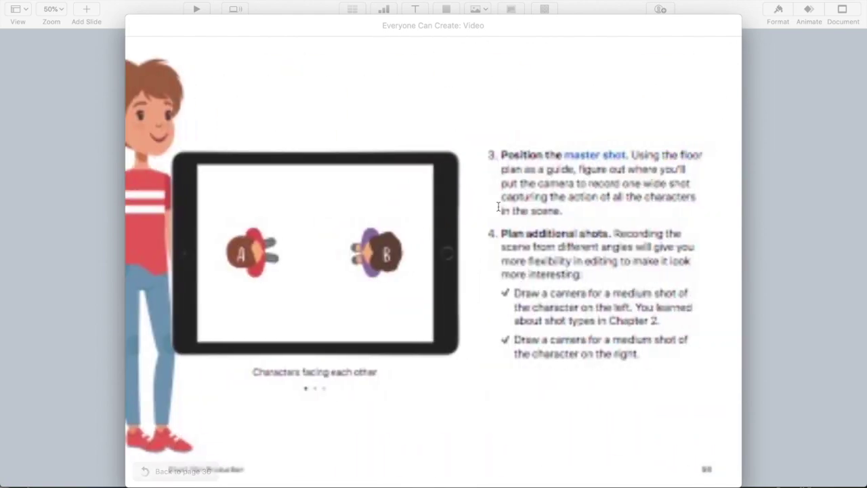
scroll(498, 208, "right", 3)
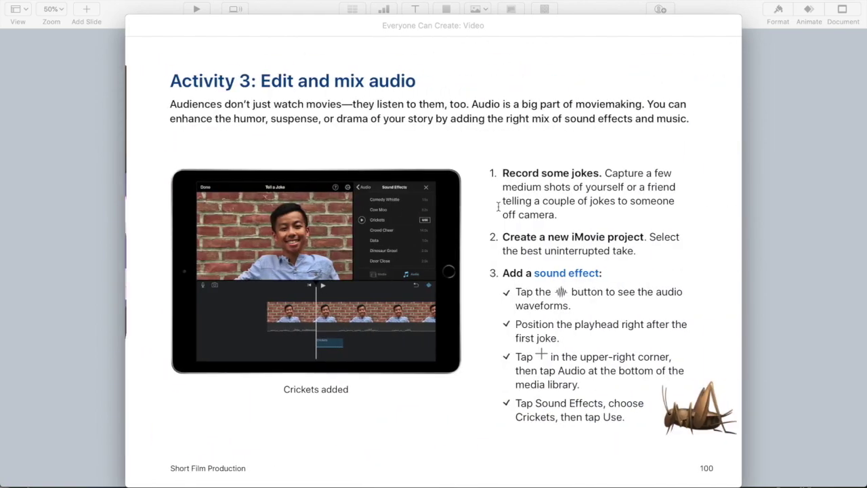
scroll(498, 207, "right", 3)
scroll(498, 207, "right", 4)
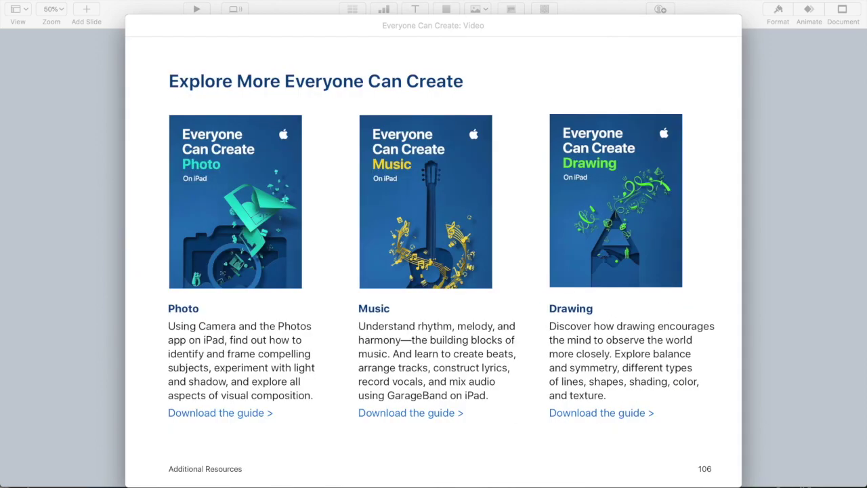
scroll(433, 262, "left", 1)
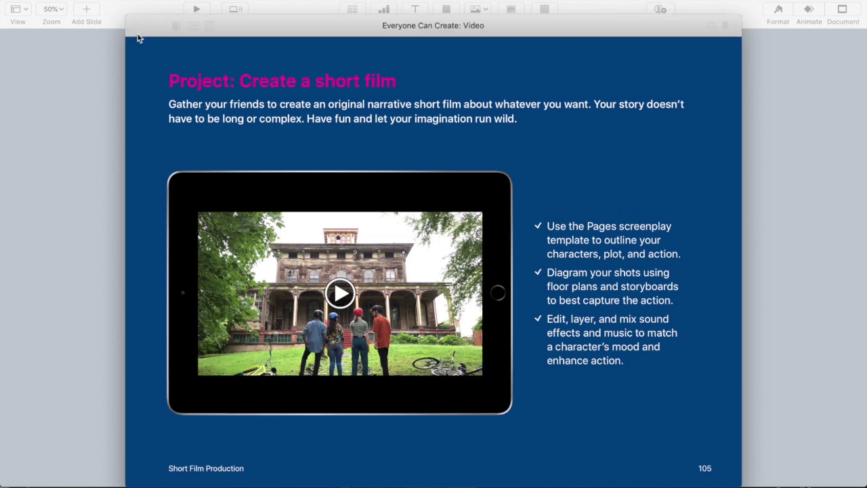
Step: Return to the book library, open the Everyone Can Create: Teacher Guide and go to its Video section
left_click(177, 26)
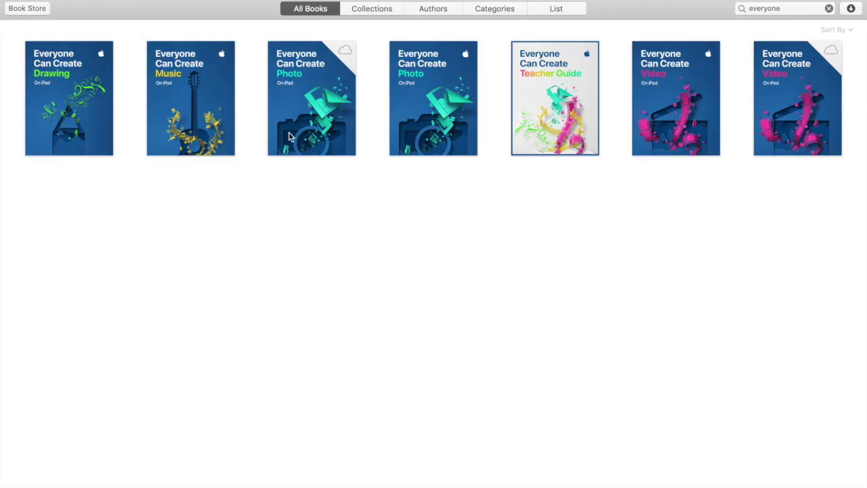
left_click(544, 134)
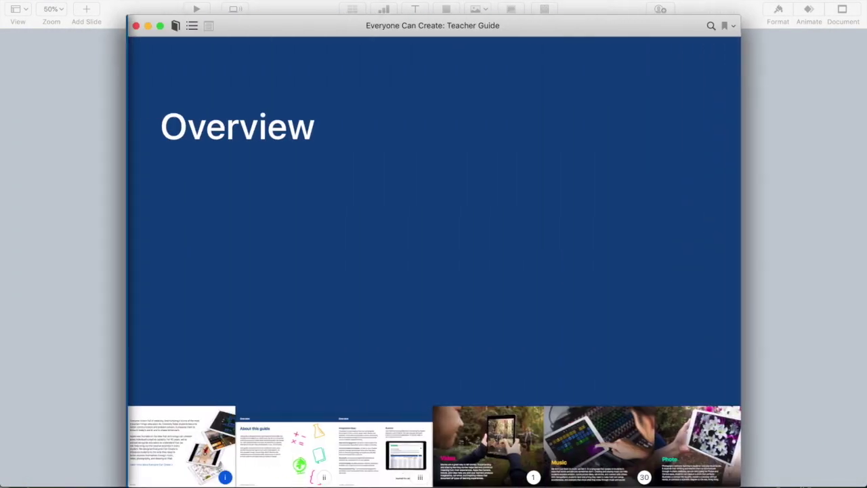
left_click(472, 447)
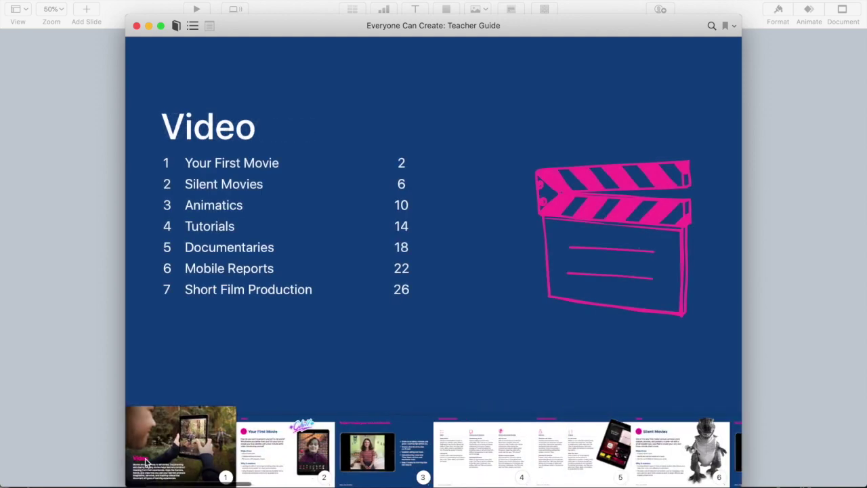
Step: Page through the Your First Movie project and its Integration Ideas to the Silent Movies objectives
key("Right")
key("Right")
key("Right")
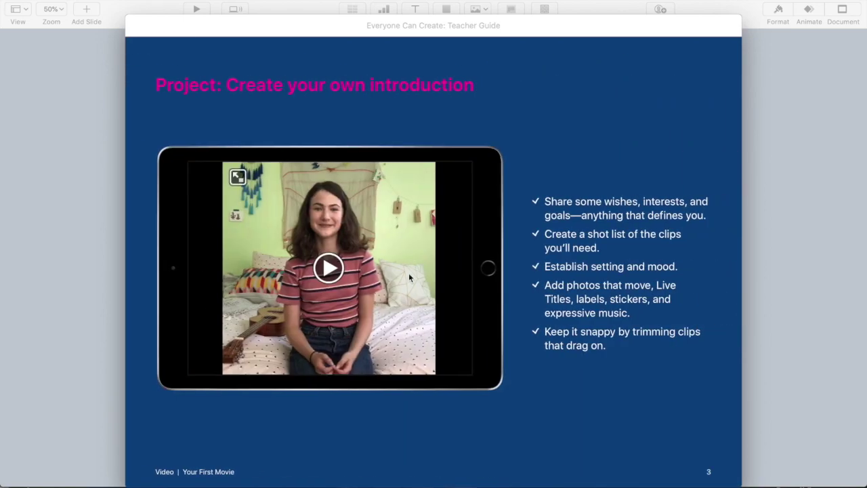
key("Right")
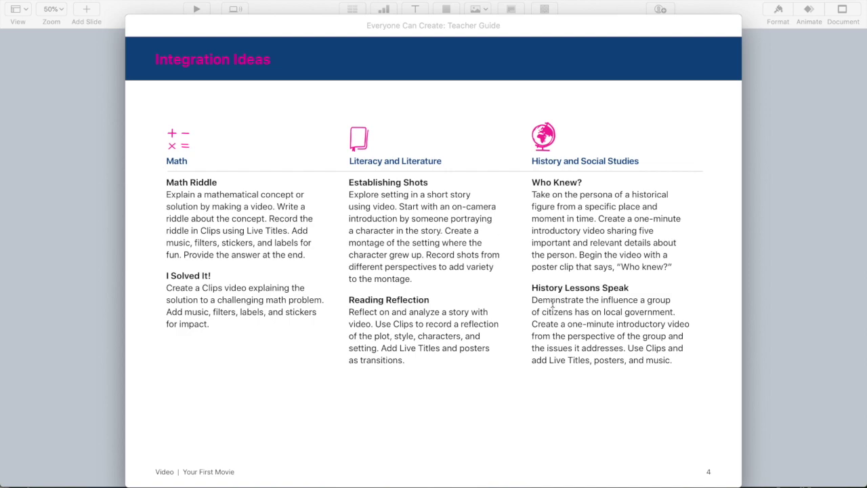
key("Right")
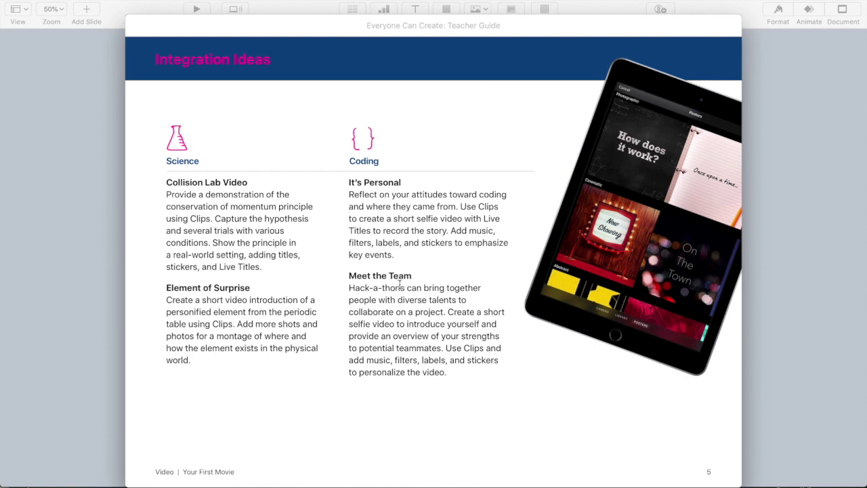
key("Right")
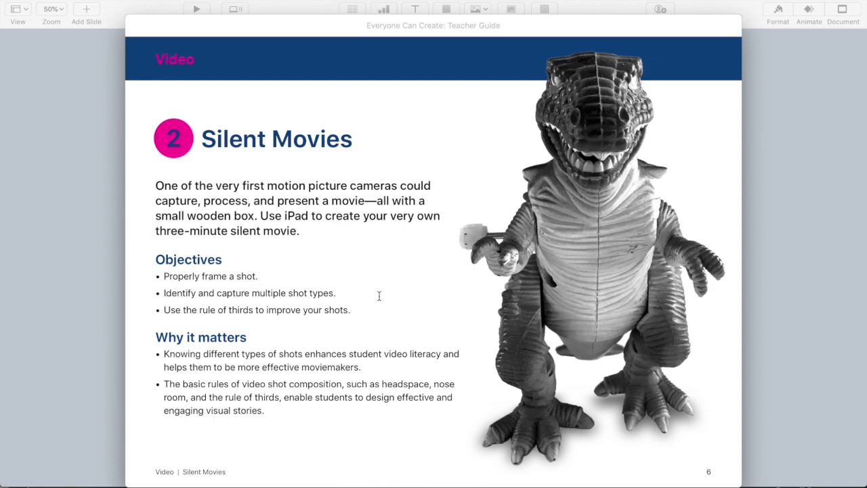
Step: Page through the Silent Movies project and its Integration Ideas for all subjects, ending with Science and Coding
key("Right")
key("Right")
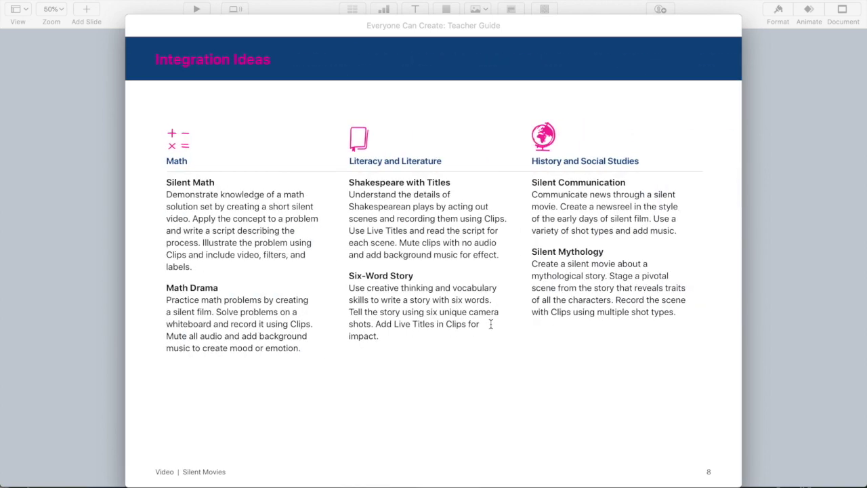
key("Right")
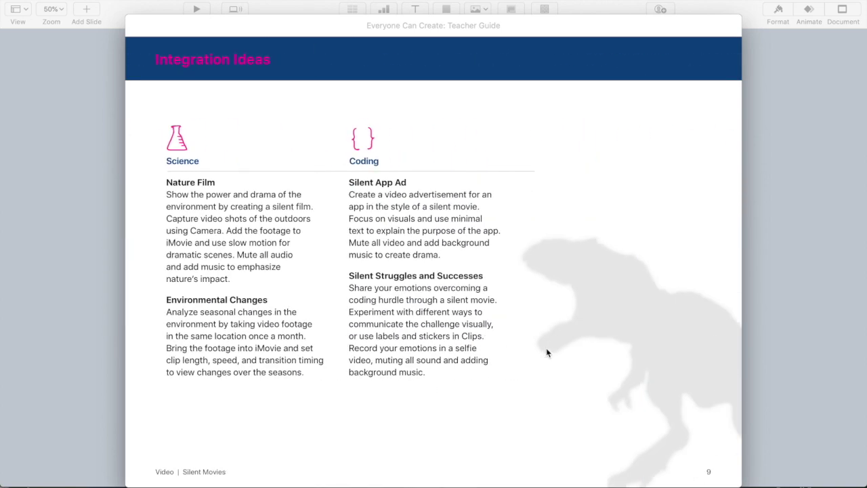
Step: Show the Teacher Guide's chapter overview and browse from Video through Music and Photo to Drawing
key("Right")
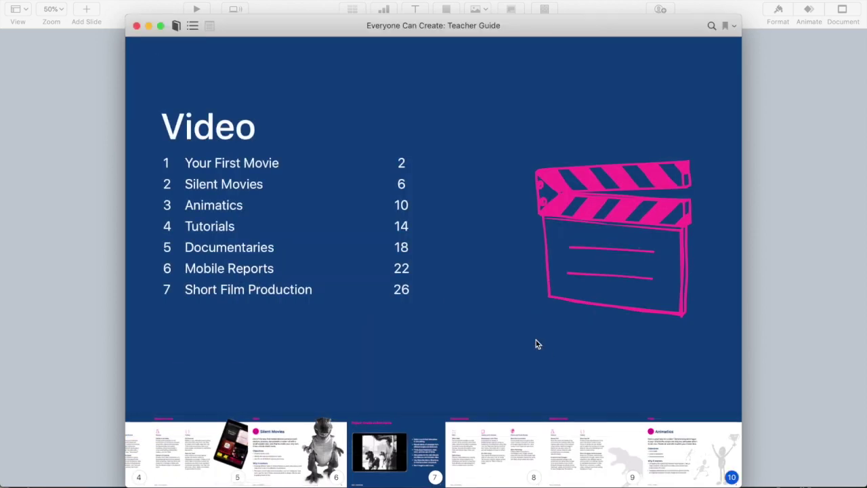
key("Right")
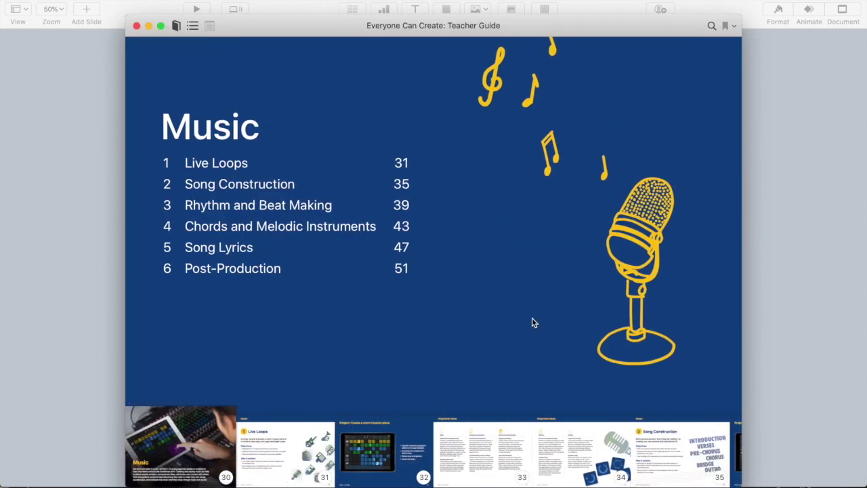
key("Right")
key("Right")
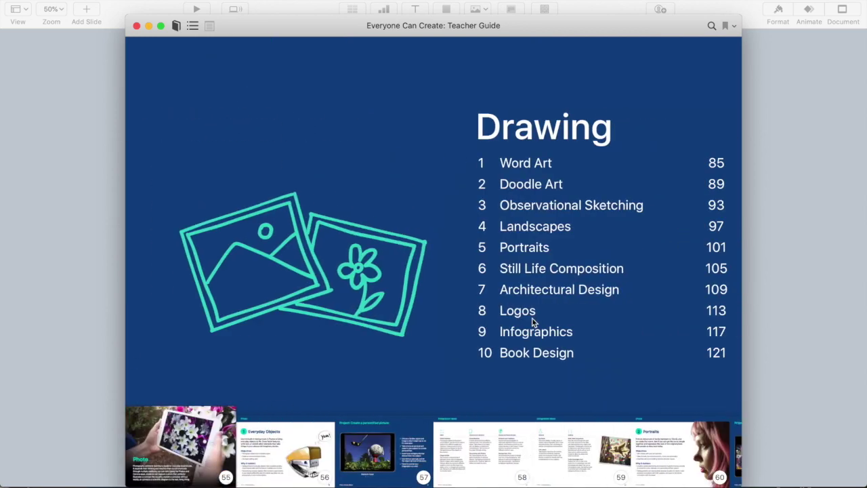